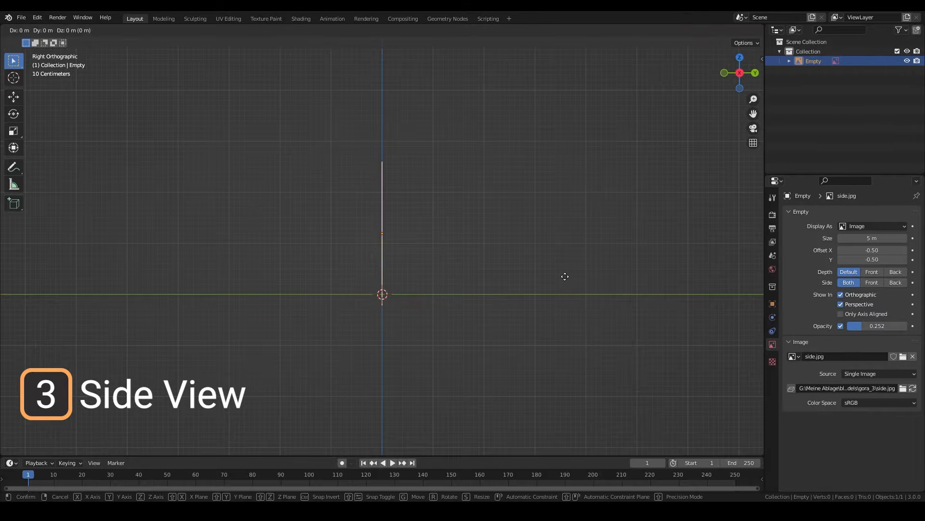
- Move the rhino reference image along the Y axis away from the world origin and return to the front view
{"action": "key", "text": "y"}
{"action": "left_click", "coordinate": [259, 305]}
{"action": "key", "text": "KP_1"}
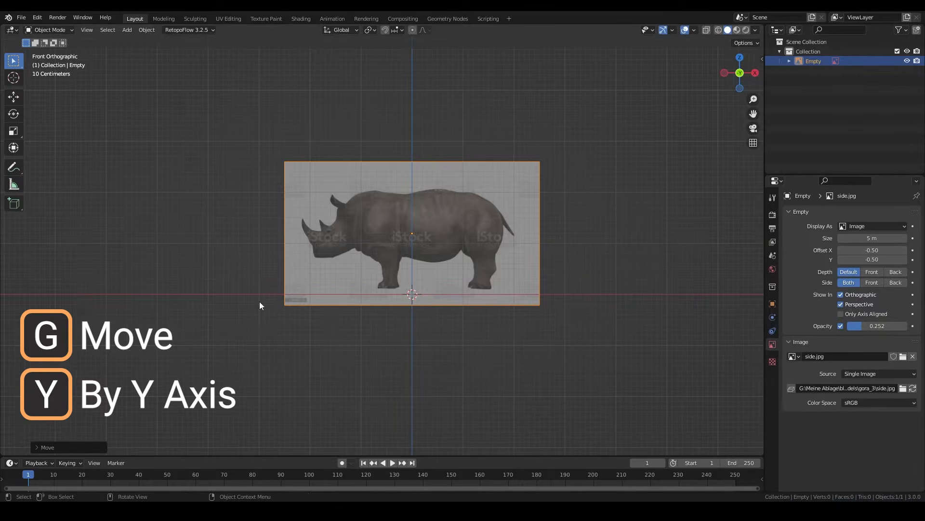
- Deselect the reference image and add a cube mesh to the scene
{"action": "left_click", "coordinate": [576, 308]}
{"action": "key", "text": "shift+a"}
{"action": "mouse_move", "coordinate": [608, 144]}
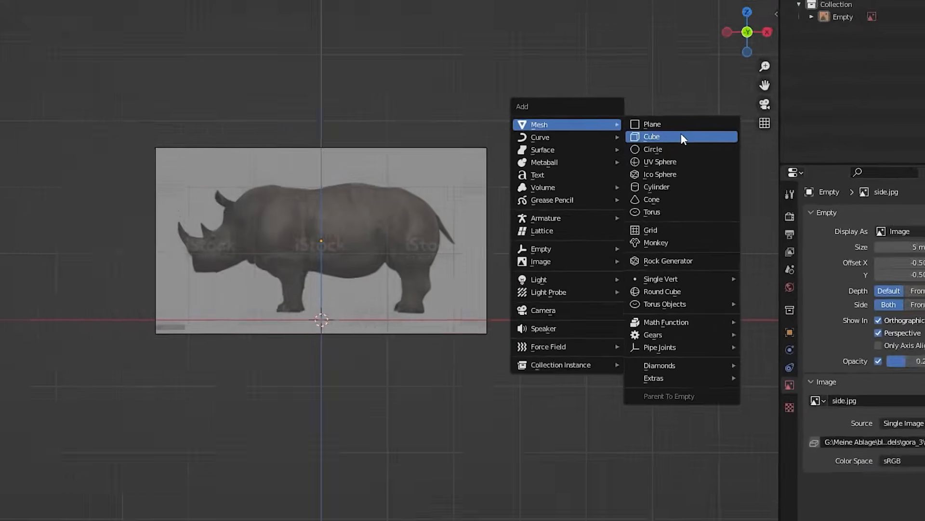
{"action": "left_click", "coordinate": [662, 97]}
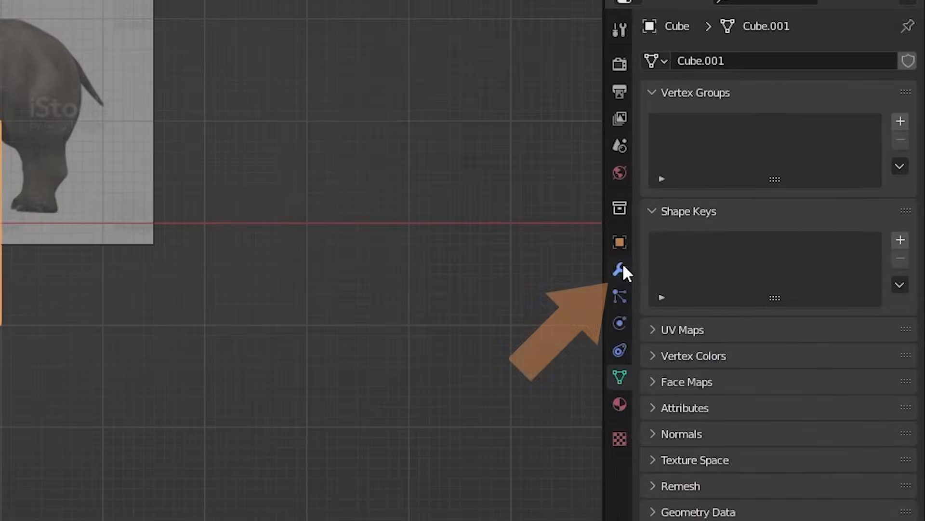
- Add a Subdivision Surface modifier with 5 viewport levels to the cube and apply it
{"action": "left_click", "coordinate": [624, 266]}
{"action": "left_click", "coordinate": [766, 61]}
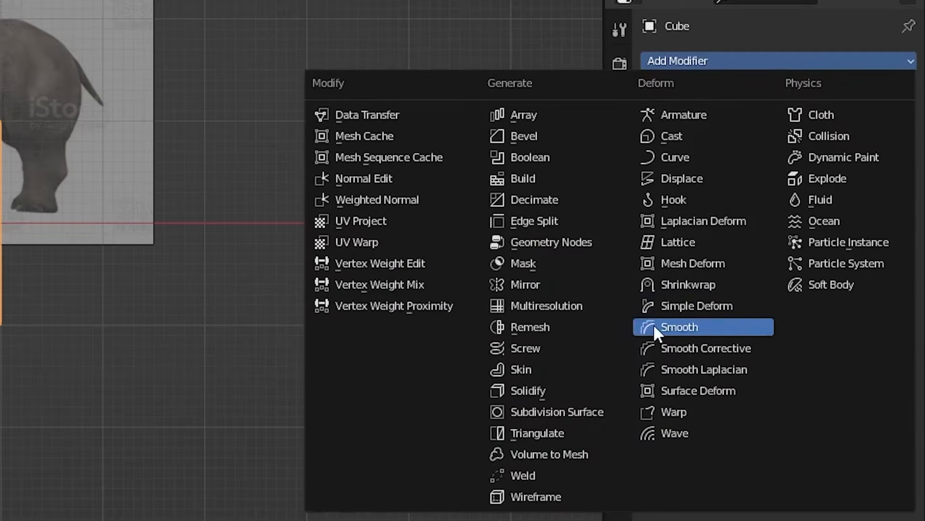
{"action": "left_click", "coordinate": [548, 411]}
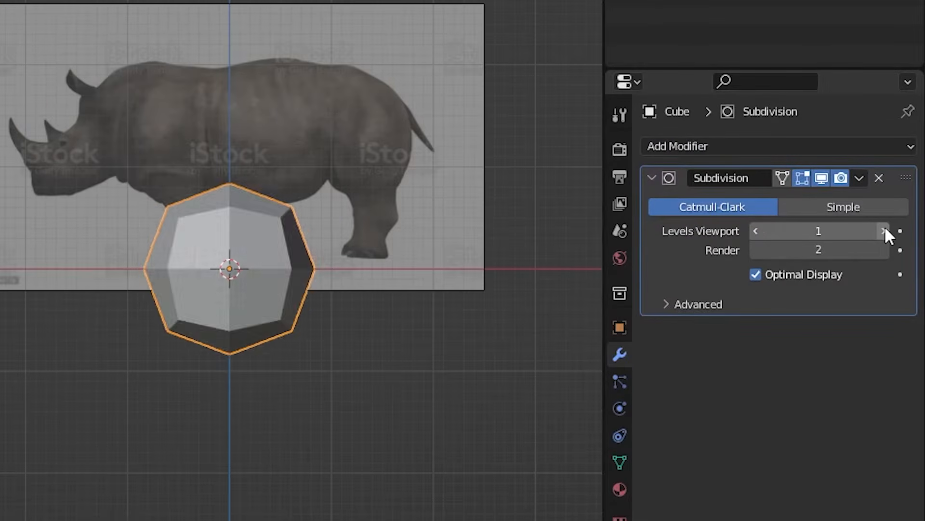
{"action": "left_click", "coordinate": [883, 230]}
{"action": "left_click", "coordinate": [883, 231]}
{"action": "left_click", "coordinate": [883, 231]}
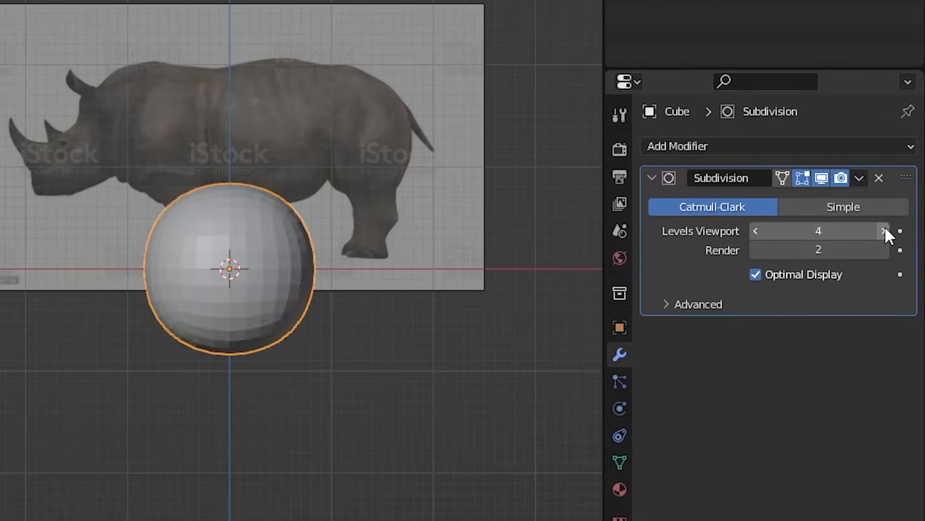
{"action": "left_click", "coordinate": [883, 231]}
{"action": "left_click", "coordinate": [859, 178]}
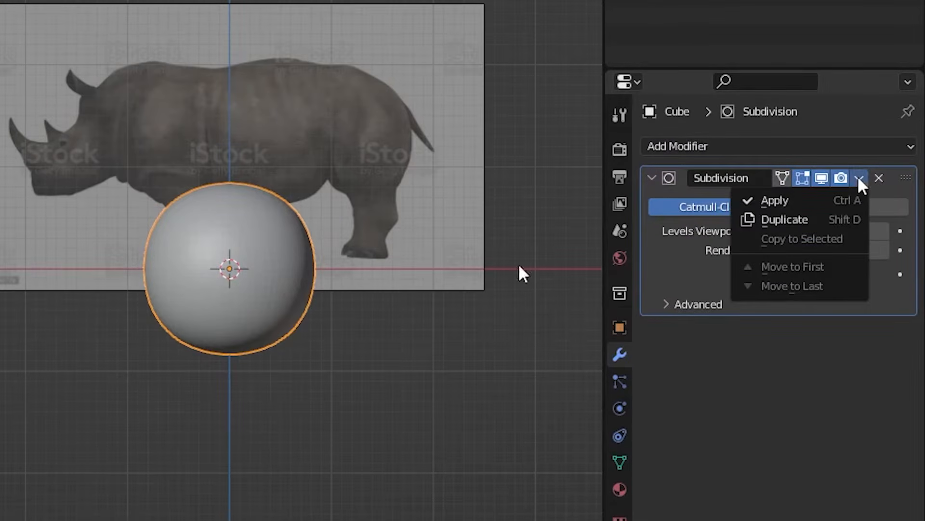
{"action": "left_click", "coordinate": [788, 202]}
- Raise the rounded cube along Z onto the rhino's torso in the reference and switch to the Sculpting workspace
{"action": "key", "text": "g"}
{"action": "key", "text": "z"}
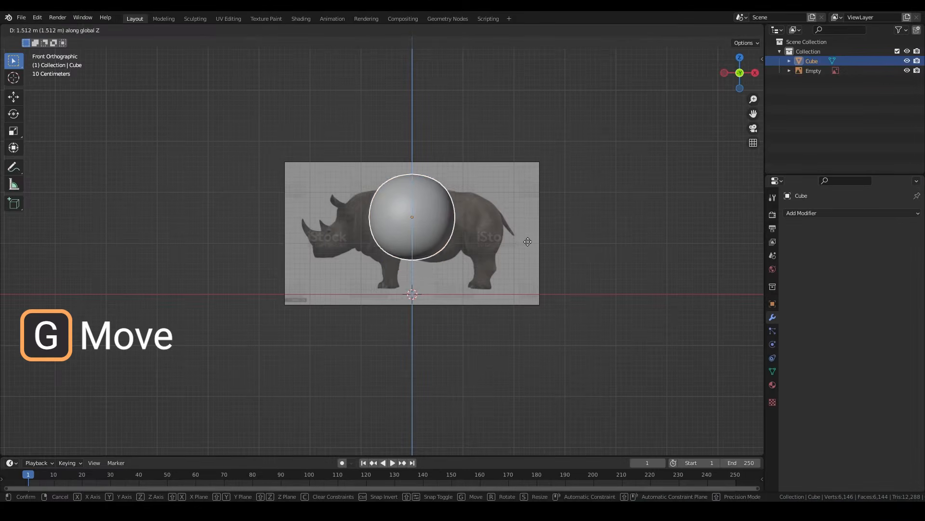
{"action": "left_click", "coordinate": [576, 212]}
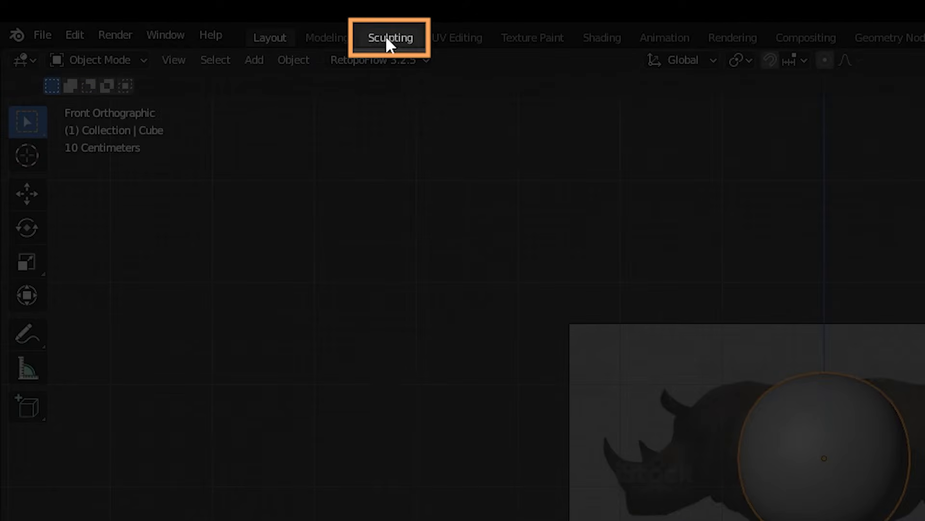
{"action": "left_click", "coordinate": [387, 39]}
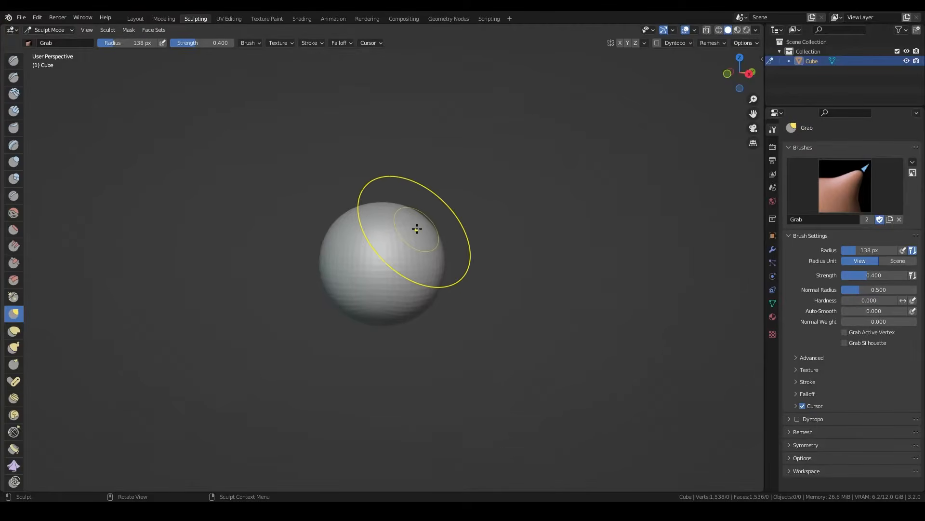
- Pull the sphere outward at its upper right, bottom and left side with the Grab brush at 0.400 strength
{"action": "left_click_drag", "start_coordinate": [418, 228], "coordinate": [527, 209]}
{"action": "left_click_drag", "start_coordinate": [372, 319], "coordinate": [415, 396]}
{"action": "mouse_move", "coordinate": [366, 383]}
{"action": "middle_mouse_down"}
{"action": "mouse_move", "coordinate": [406, 381]}
{"action": "mouse_move", "coordinate": [389, 379]}
{"action": "middle_mouse_up"}
{"action": "left_click_drag", "start_coordinate": [323, 241], "coordinate": [275, 238]}
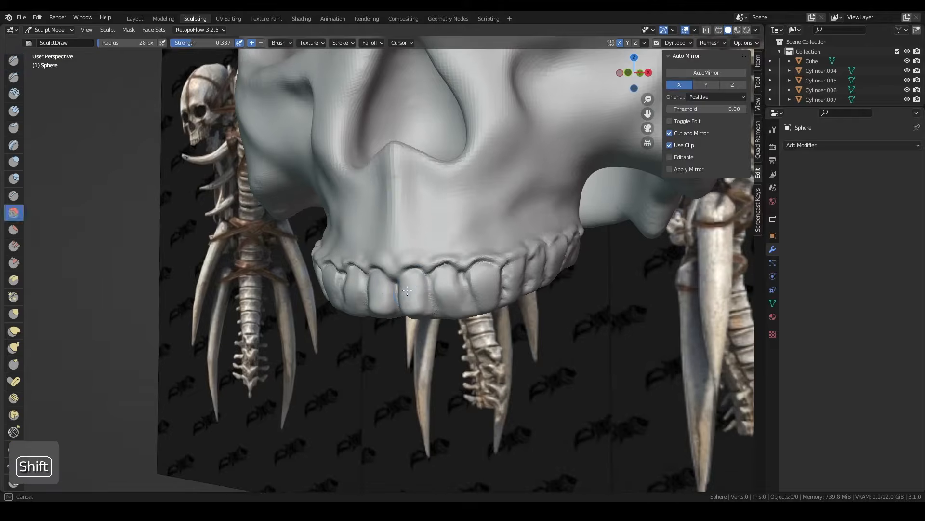
- Examine the skull's upper teeth from below and from the front, and set the Grab brush radius to 63 px
{"action": "mouse_move", "coordinate": [415, 270]}
{"action": "middle_mouse_down"}
{"action": "mouse_move", "coordinate": [419, 241]}
{"action": "mouse_move", "coordinate": [434, 251]}
{"action": "mouse_move", "coordinate": [411, 226]}
{"action": "middle_mouse_up"}
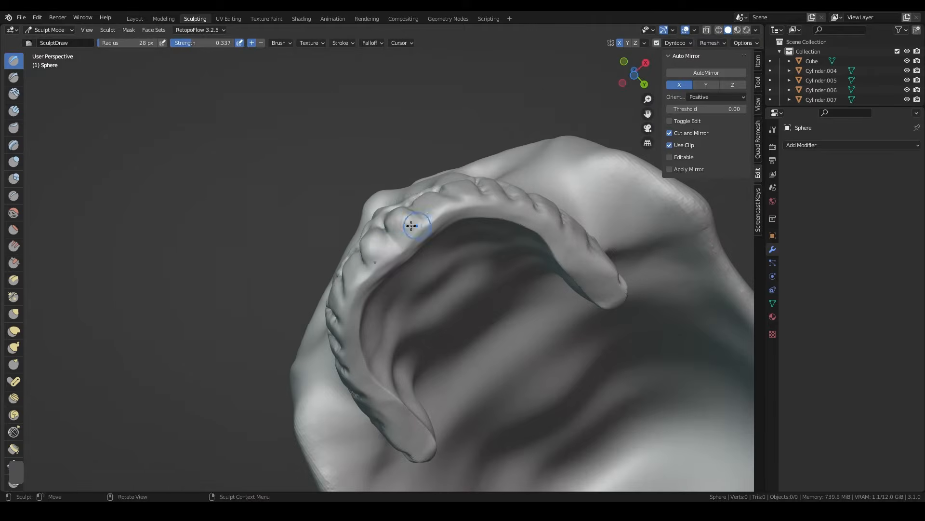
{"action": "key", "text": "KP_1"}
{"action": "middle_click_drag", "start_coordinate": [411, 330], "coordinate": [356, 270], "text": "shift"}
{"action": "key", "text": "KP_1"}
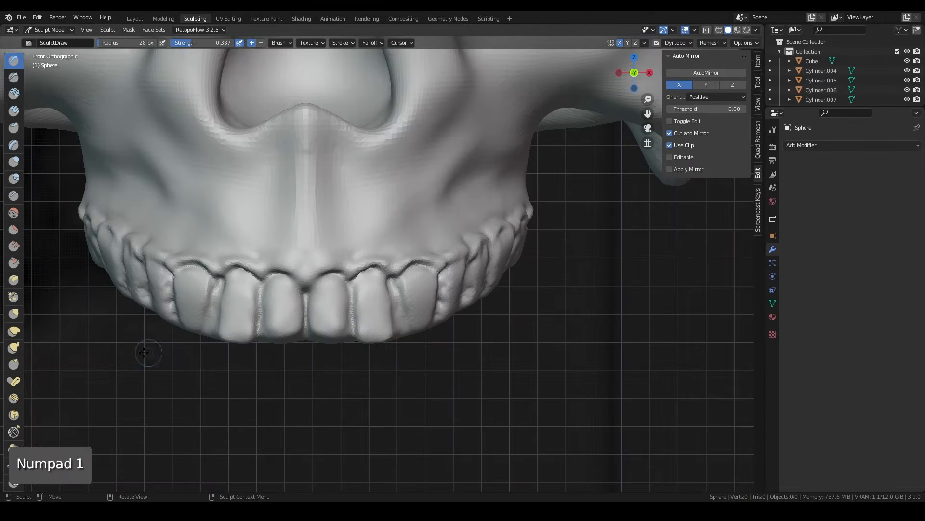
{"action": "left_click", "coordinate": [14, 314]}
{"action": "key", "text": "f"}
{"action": "left_click", "coordinate": [417, 347]}
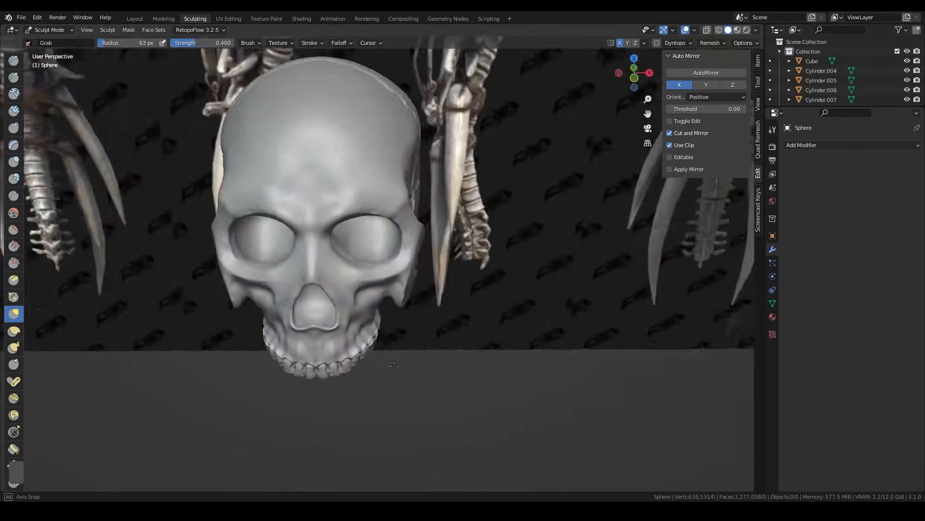
{"action": "middle_click_drag", "start_coordinate": [415, 356], "coordinate": [319, 361]}
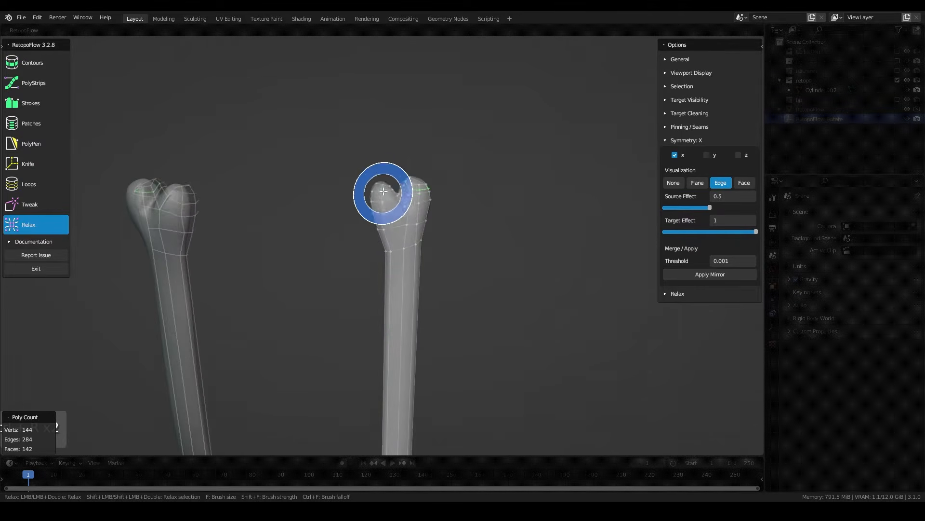
- Insert an edge loop on each of the two knobs at the bone's lower end and relax the vertices there
{"action": "middle_click_drag", "start_coordinate": [382, 193], "coordinate": [485, 220]}
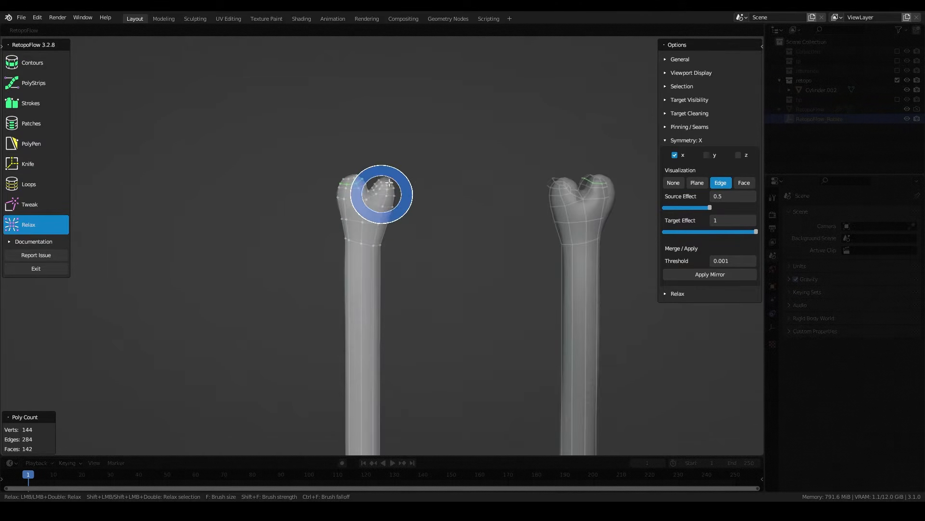
{"action": "middle_click_drag", "start_coordinate": [382, 196], "coordinate": [400, 162]}
{"action": "key", "text": "ctrl+r"}
{"action": "left_click", "coordinate": [393, 215]}
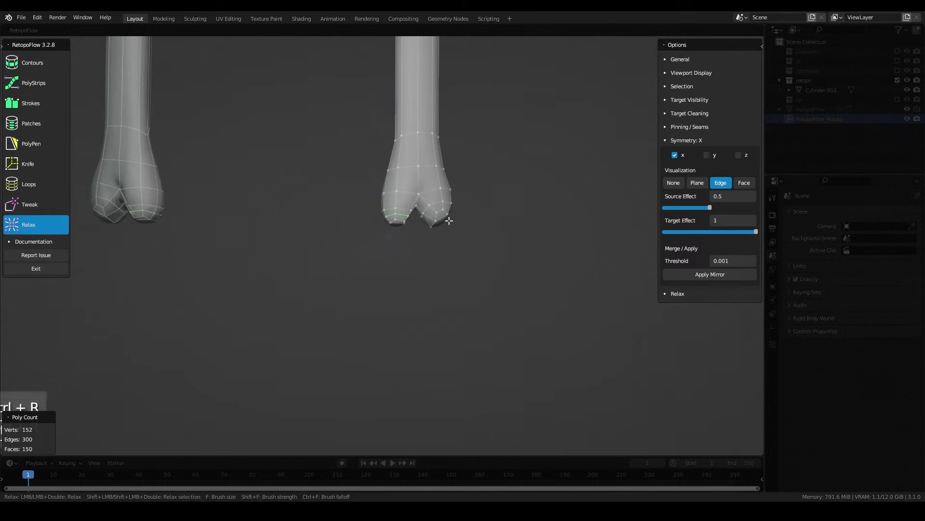
{"action": "key", "text": "ctrl+r"}
{"action": "left_click", "coordinate": [442, 218]}
{"action": "left_click_drag", "start_coordinate": [436, 217], "coordinate": [437, 219]}
{"action": "left_click_drag", "start_coordinate": [395, 218], "coordinate": [401, 221]}
{"action": "middle_click_drag", "start_coordinate": [420, 241], "coordinate": [405, 227]}
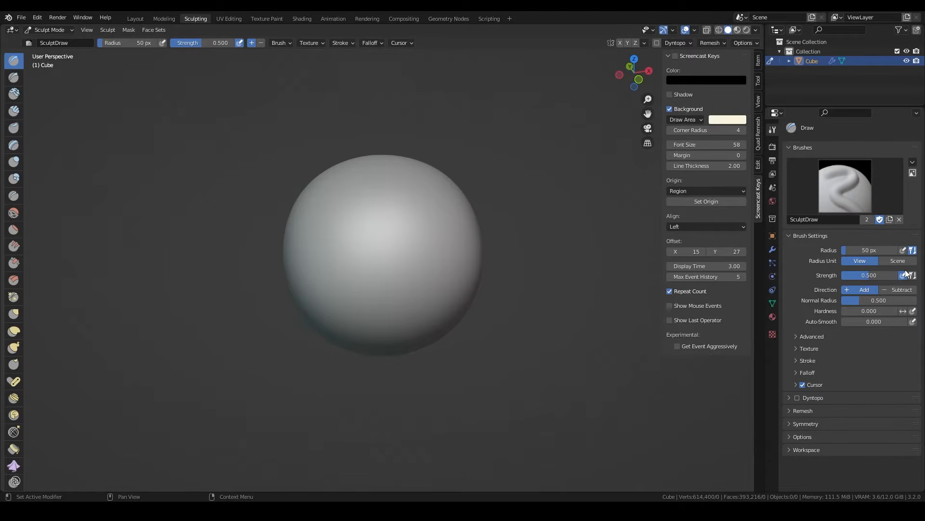
- Sculpt raised and recessed strokes on the sphere's front with the Draw brush at 50 px radius and 0.500 strength
{"action": "key", "text": "f"}
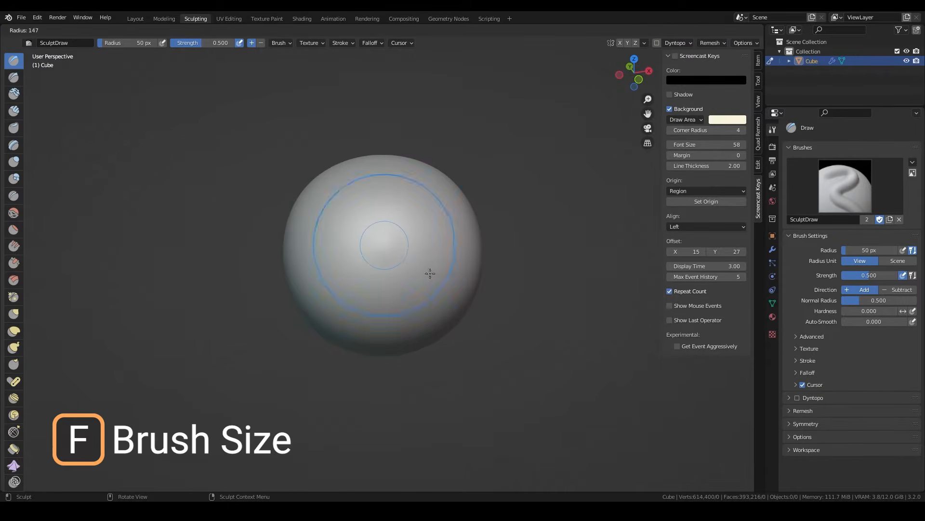
{"action": "key", "text": "Escape"}
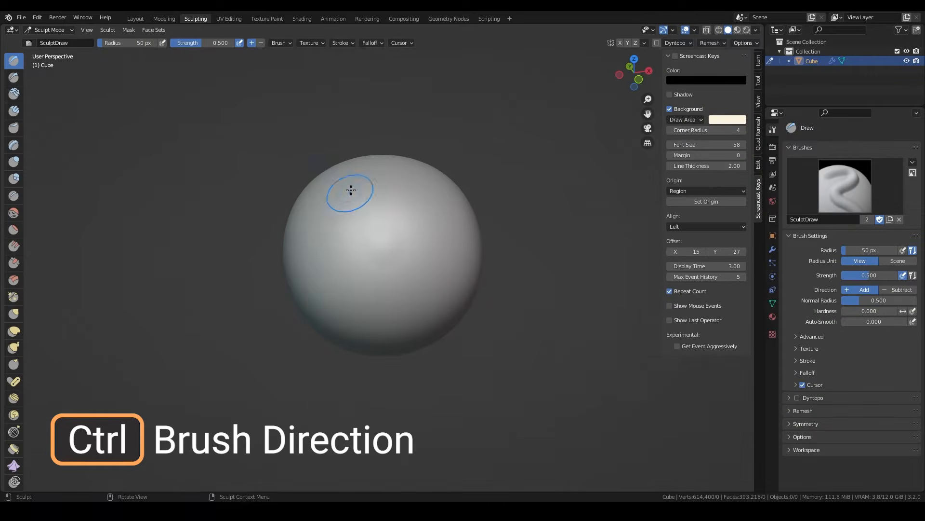
{"action": "mouse_move", "coordinate": [352, 190]}
{"action": "left_mouse_down"}
{"action": "mouse_move", "coordinate": [343, 188]}
{"action": "mouse_move", "coordinate": [399, 293]}
{"action": "mouse_move", "coordinate": [392, 203]}
{"action": "left_mouse_up"}
{"action": "mouse_move", "coordinate": [506, 222]}
{"action": "middle_mouse_down"}
{"action": "mouse_move", "coordinate": [494, 198]}
{"action": "mouse_move", "coordinate": [511, 145]}
{"action": "mouse_move", "coordinate": [464, 228]}
{"action": "mouse_move", "coordinate": [614, 265]}
{"action": "middle_mouse_up"}
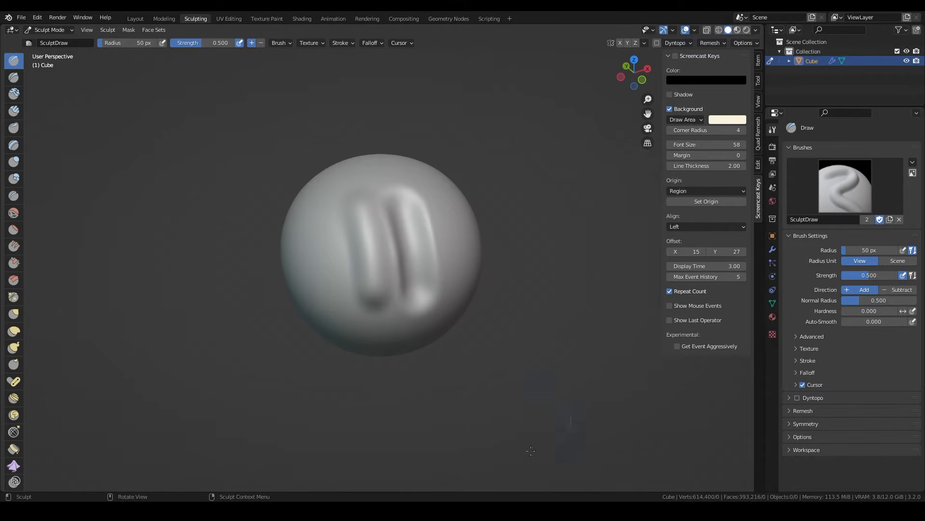
- Set the brush radius to 129 px and brush over the ridges on the sphere's upper left area
{"action": "key", "text": "f"}
{"action": "left_click", "coordinate": [444, 258]}
{"action": "middle_click_drag", "start_coordinate": [434, 266], "coordinate": [381, 210]}
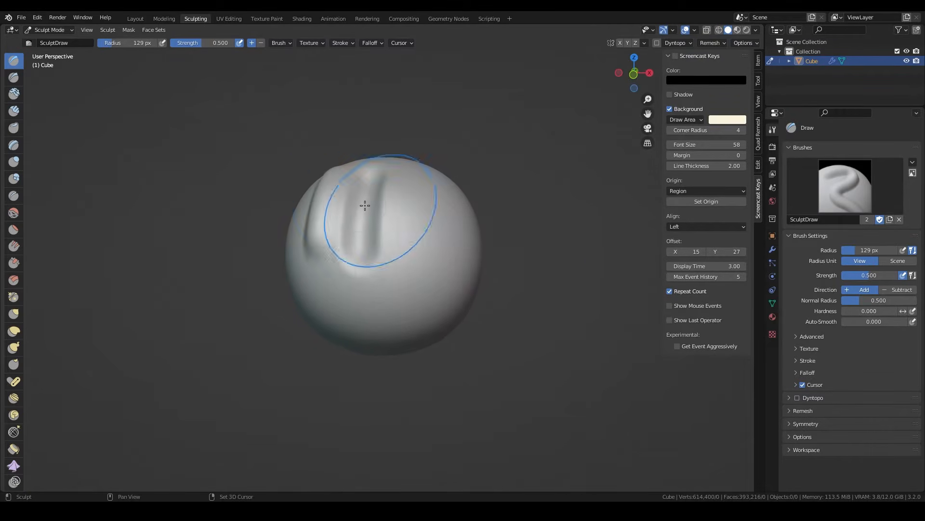
{"action": "left_click_drag", "start_coordinate": [340, 204], "coordinate": [354, 193]}
- Smooth out the sphere's ridges and grooves with the Smooth brush at 1.000 strength
{"action": "left_click", "coordinate": [14, 213]}
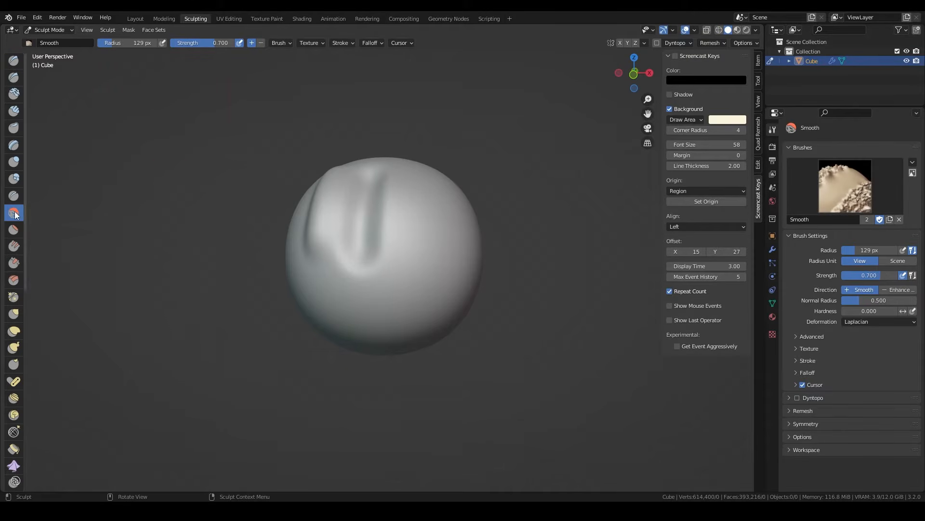
{"action": "left_click_drag", "start_coordinate": [219, 43], "coordinate": [236, 43]}
{"action": "mouse_move", "coordinate": [345, 208]}
{"action": "left_mouse_down"}
{"action": "mouse_move", "coordinate": [331, 208]}
{"action": "mouse_move", "coordinate": [359, 211]}
{"action": "left_mouse_up"}
{"action": "left_click_drag", "start_coordinate": [363, 211], "coordinate": [331, 209]}
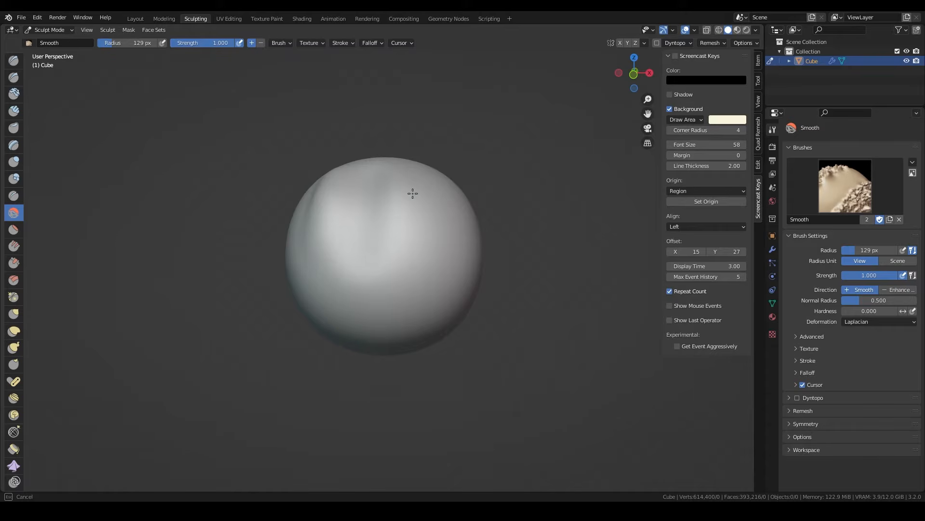
{"action": "left_click_drag", "start_coordinate": [334, 192], "coordinate": [338, 198]}
{"action": "mouse_move", "coordinate": [338, 198]}
{"action": "middle_mouse_down"}
{"action": "mouse_move", "coordinate": [356, 195]}
{"action": "mouse_move", "coordinate": [343, 192]}
{"action": "middle_mouse_up"}
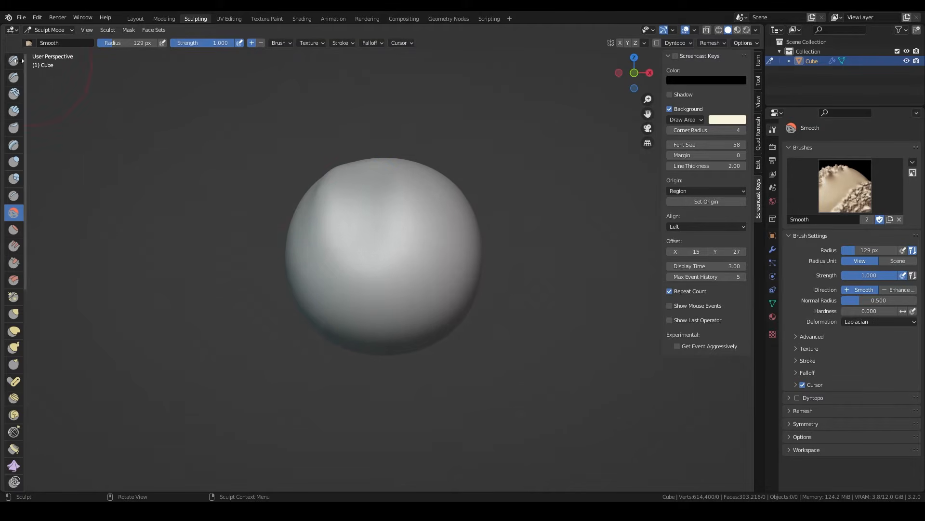
- Carve thin grooves into the sphere's front with the Draw Sharp brush at a 15 px radius
{"action": "left_click", "coordinate": [14, 60]}
{"action": "key", "text": "f"}
{"action": "mouse_move", "coordinate": [388, 182]}
{"action": "left_mouse_down"}
{"action": "mouse_move", "coordinate": [345, 252]}
{"action": "mouse_move", "coordinate": [391, 183]}
{"action": "mouse_move", "coordinate": [384, 270]}
{"action": "mouse_move", "coordinate": [441, 225]}
{"action": "left_mouse_up"}
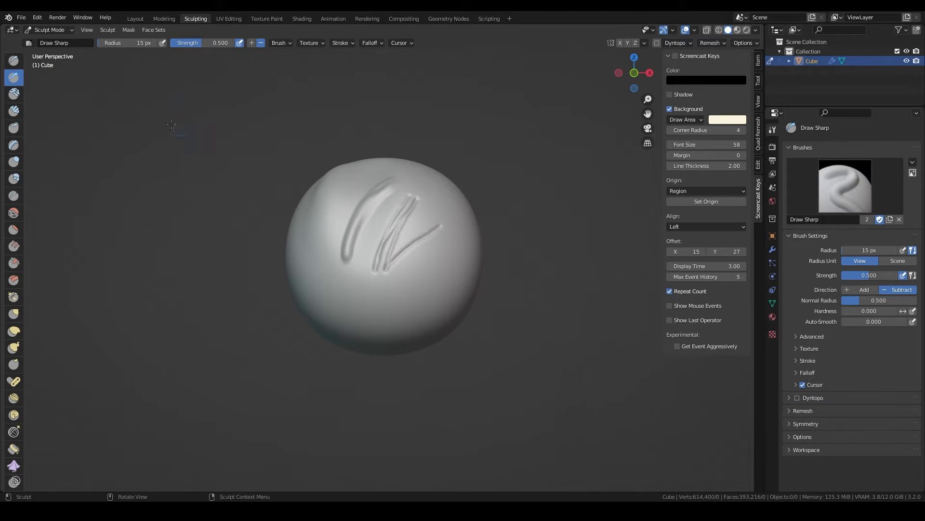
- Pull bumps out of the sphere's sides with the Grab brush at 89 px and draw out long tendrils with Snake Hook
{"action": "left_click", "coordinate": [14, 313]}
{"action": "key", "text": "f"}
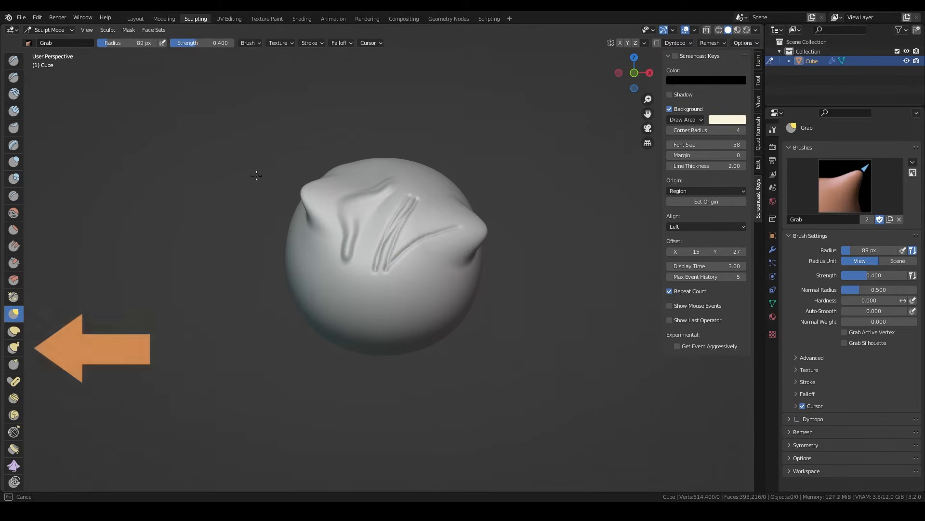
{"action": "left_click_drag", "start_coordinate": [410, 169], "coordinate": [566, 212]}
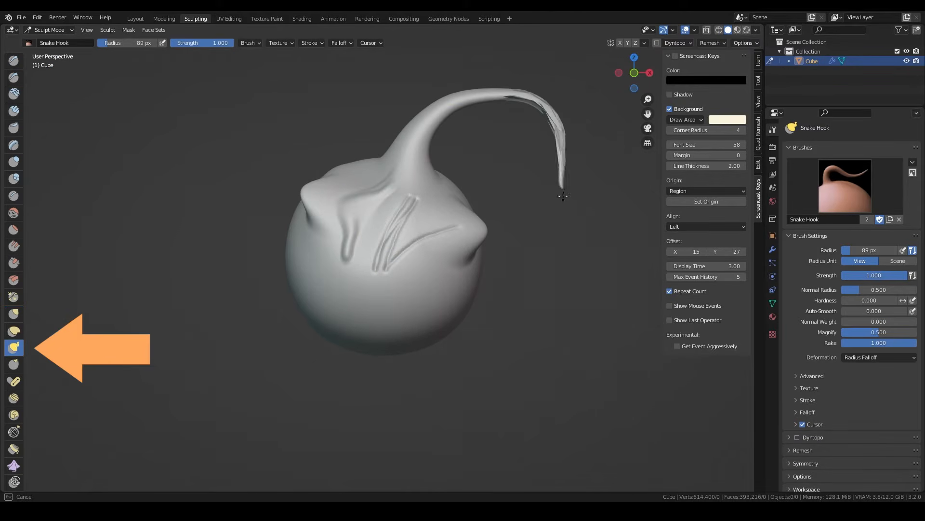
{"action": "left_click_drag", "start_coordinate": [270, 270], "coordinate": [84, 294]}
{"action": "left_click_drag", "start_coordinate": [482, 309], "coordinate": [470, 448]}
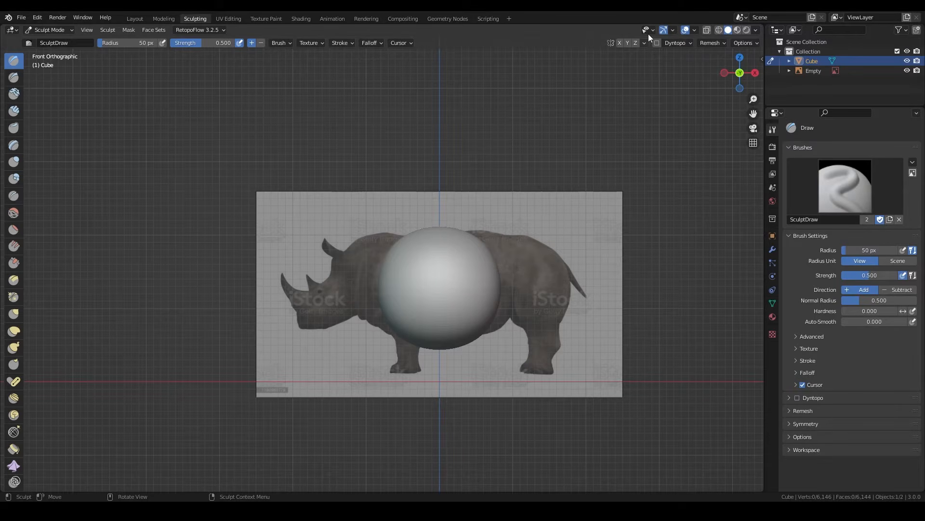
- Enable Y-axis sculpt symmetry for the rhino's base mesh and set the Grab brush radius to 122 px
{"action": "left_click", "coordinate": [628, 42]}
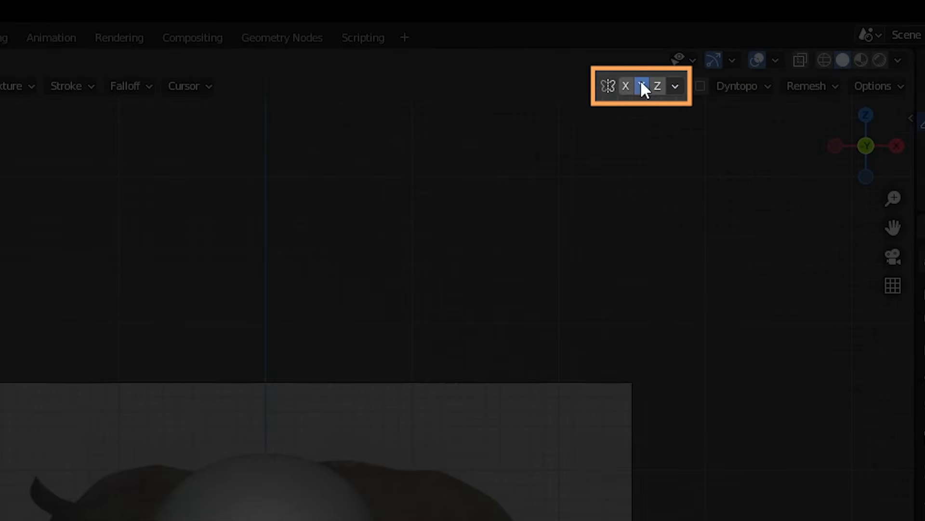
{"action": "key", "text": "f"}
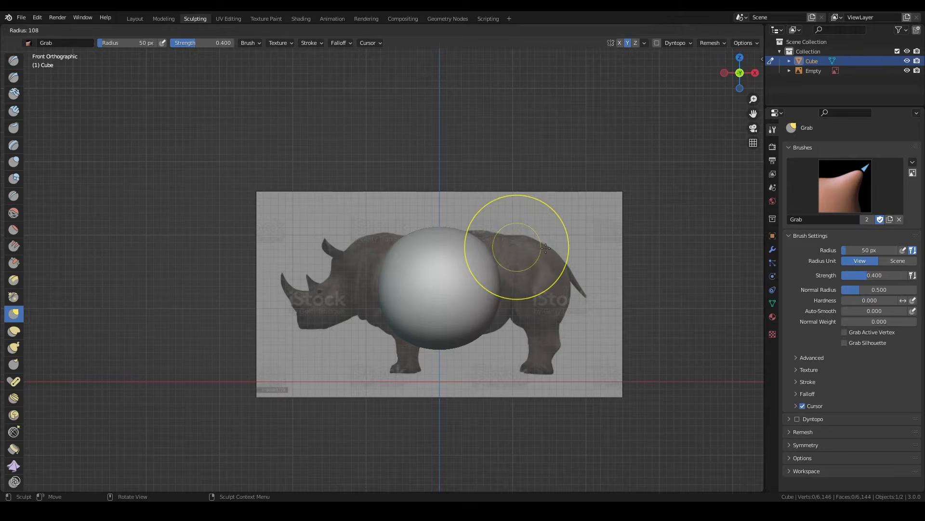
{"action": "left_click", "coordinate": [568, 248]}
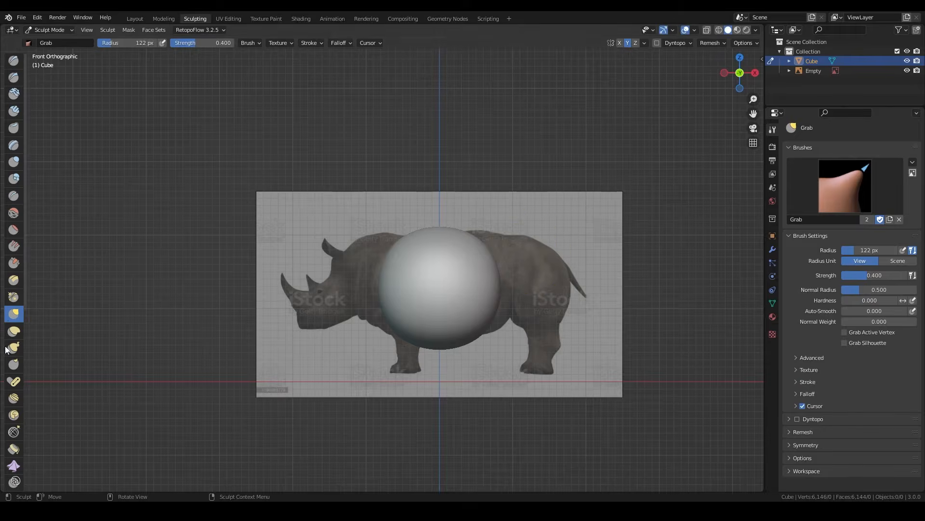
- Stretch the base mesh forward and backward with the Snake Hook brush to match the rhino's shoulders, back and rump
{"action": "left_click", "coordinate": [15, 347]}
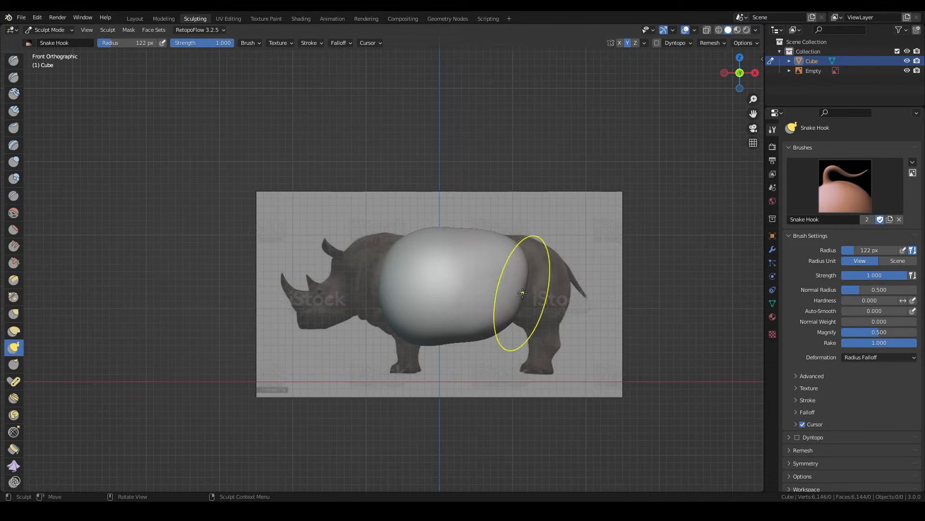
{"action": "mouse_move", "coordinate": [400, 250]}
{"action": "left_mouse_down"}
{"action": "mouse_move", "coordinate": [379, 239]}
{"action": "mouse_move", "coordinate": [341, 277]}
{"action": "mouse_move", "coordinate": [372, 235]}
{"action": "left_mouse_up"}
{"action": "left_click_drag", "start_coordinate": [542, 303], "coordinate": [561, 309]}
{"action": "left_click_drag", "start_coordinate": [509, 333], "coordinate": [512, 328]}
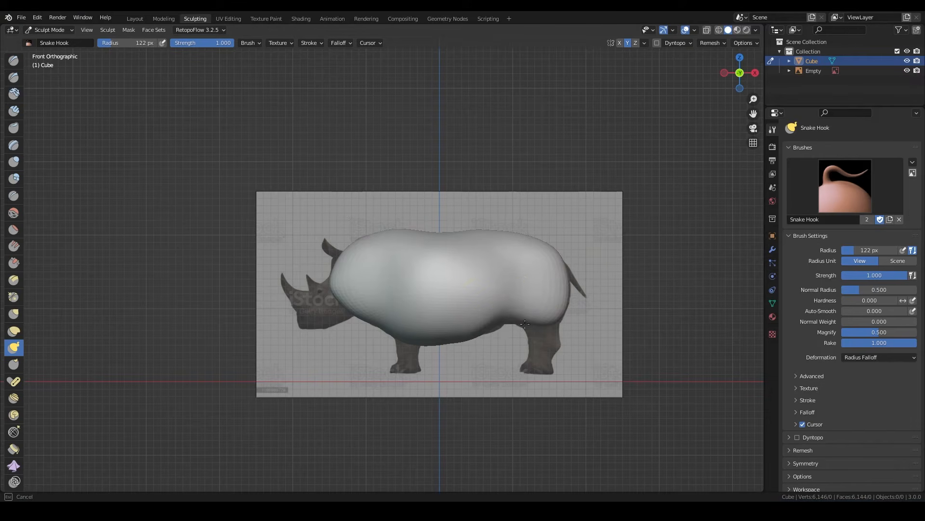
- Shape the underside of the neck and pull the head out to the rhino's muzzle, setting the Snake Hook radius to 105 px
{"action": "key", "text": "f"}
{"action": "left_click_drag", "start_coordinate": [376, 328], "coordinate": [380, 325]}
{"action": "key", "text": "f"}
{"action": "left_click", "coordinate": [361, 309]}
{"action": "left_click_drag", "start_coordinate": [337, 297], "coordinate": [308, 315]}
{"action": "key", "text": "f"}
{"action": "left_click", "coordinate": [371, 321]}
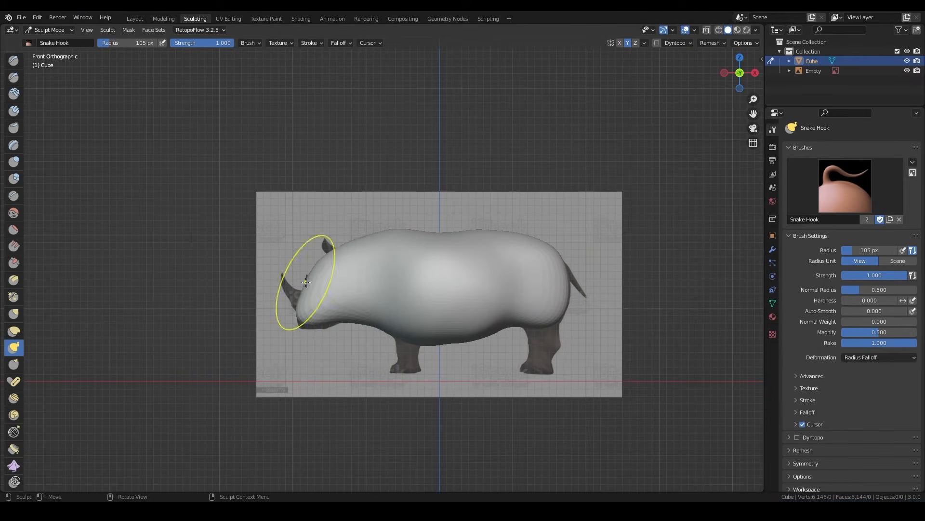
- Widen the rhino's head on both sides with the Grab brush at 105 px, working from the end view
{"action": "key", "text": "ctrl+KP_3"}
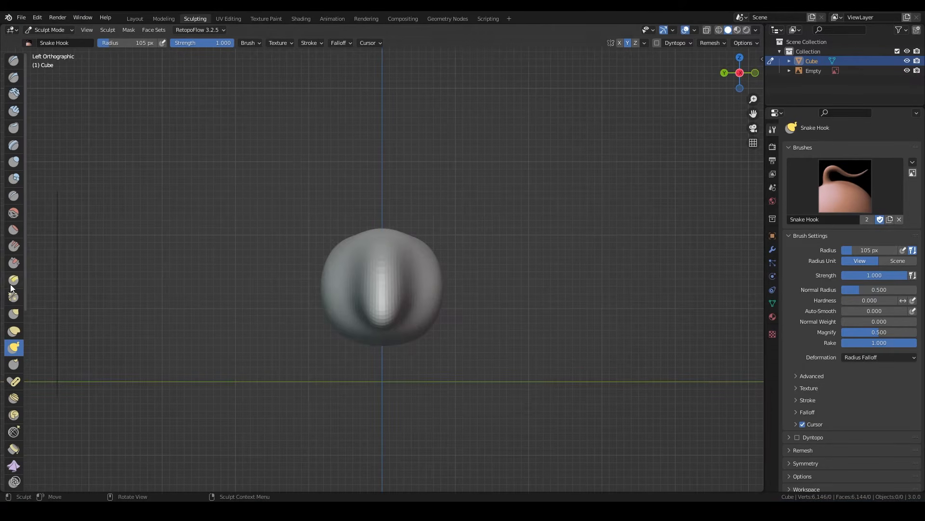
{"action": "left_click", "coordinate": [14, 314]}
{"action": "left_click_drag", "start_coordinate": [412, 301], "coordinate": [432, 272]}
{"action": "left_click_drag", "start_coordinate": [407, 313], "coordinate": [413, 307]}
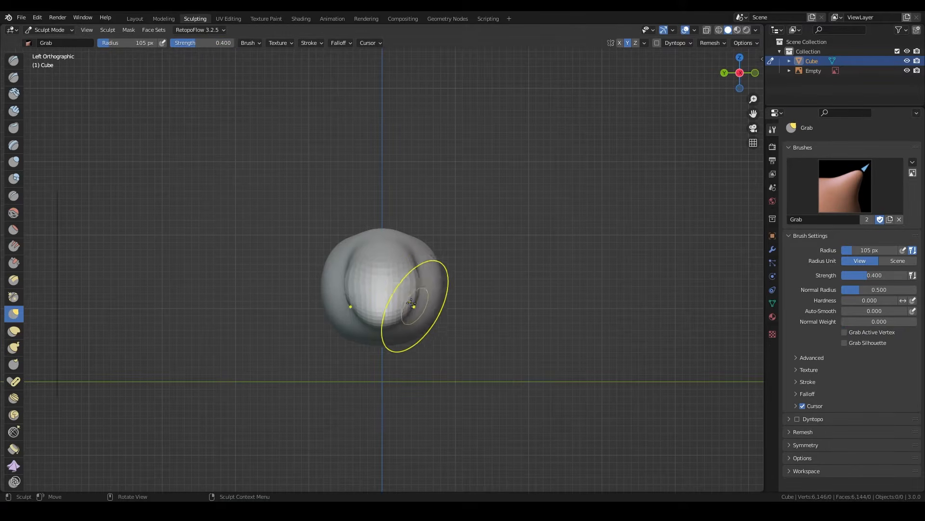
- Set the Grab brush radius to 123 px and push the upper sides of the rhino's shoulders inward
{"action": "middle_click_drag", "start_coordinate": [415, 303], "coordinate": [420, 298]}
{"action": "key", "text": "f"}
{"action": "left_click", "coordinate": [434, 259]}
{"action": "left_click_drag", "start_coordinate": [429, 254], "coordinate": [422, 260]}
{"action": "key", "text": "KP_1"}
{"action": "key", "text": "ctrl+KP_3"}
{"action": "key", "text": "KP_1"}
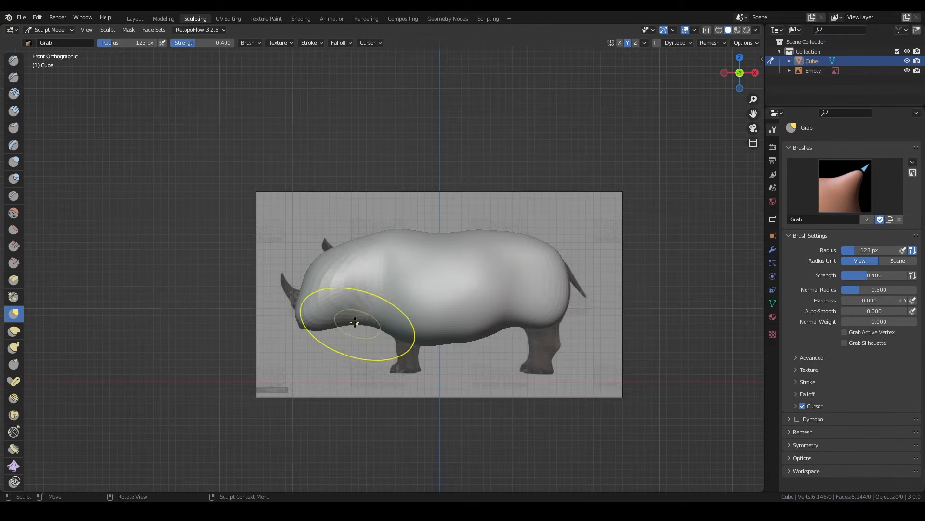
- Reduce the Grab brush radius to 95 px and push up the underside of the rhino's neck
{"action": "key", "text": "f"}
{"action": "left_click", "coordinate": [344, 324]}
{"action": "left_click_drag", "start_coordinate": [348, 332], "coordinate": [350, 323]}
{"action": "left_click_drag", "start_coordinate": [366, 331], "coordinate": [367, 324]}
{"action": "key", "text": "KP_3"}
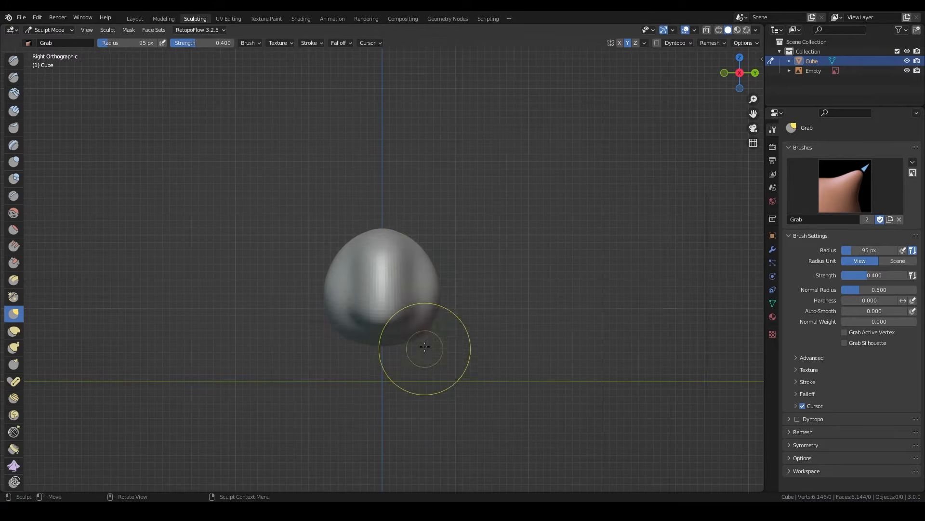
- Resize the Grab brush and narrow both flanks of the rhino's rear body from the top view
{"action": "key", "text": "f"}
{"action": "left_click", "coordinate": [486, 287]}
{"action": "key", "text": "KP_7"}
{"action": "key", "text": "f"}
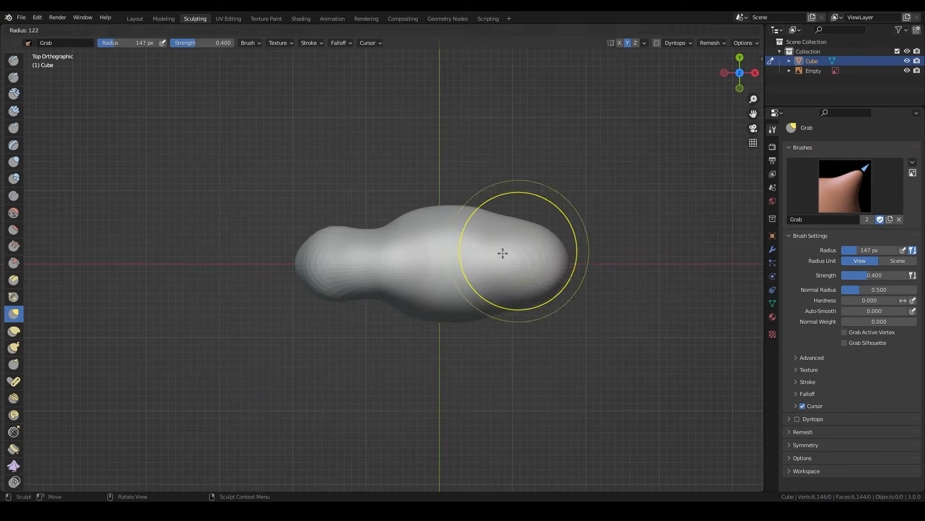
{"action": "left_click", "coordinate": [489, 260]}
{"action": "left_click_drag", "start_coordinate": [503, 215], "coordinate": [504, 230]}
{"action": "left_click_drag", "start_coordinate": [503, 300], "coordinate": [503, 289]}
{"action": "middle_click_drag", "start_coordinate": [503, 289], "coordinate": [475, 306]}
- Set the Grab brush radius to 132 px and pull the rhino's rear belly line forward to fit the reference
{"action": "key", "text": "KP_1"}
{"action": "key", "text": "f"}
{"action": "left_click", "coordinate": [450, 352]}
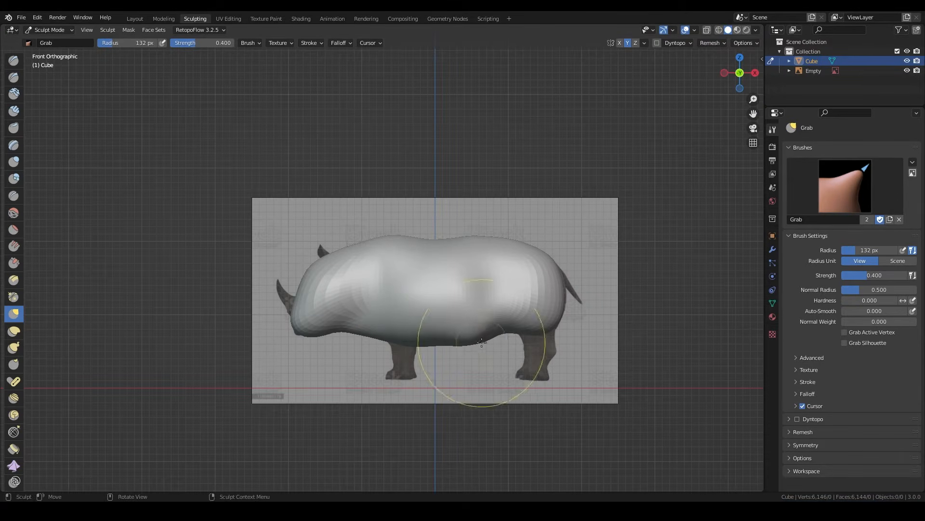
{"action": "left_click_drag", "start_coordinate": [483, 339], "coordinate": [456, 336]}
- Set the Grab brush radius to 92 px and lift the throat between the rhino's jaw and front leg
{"action": "key", "text": "f"}
{"action": "left_click", "coordinate": [474, 353]}
{"action": "left_click_drag", "start_coordinate": [362, 332], "coordinate": [365, 322]}
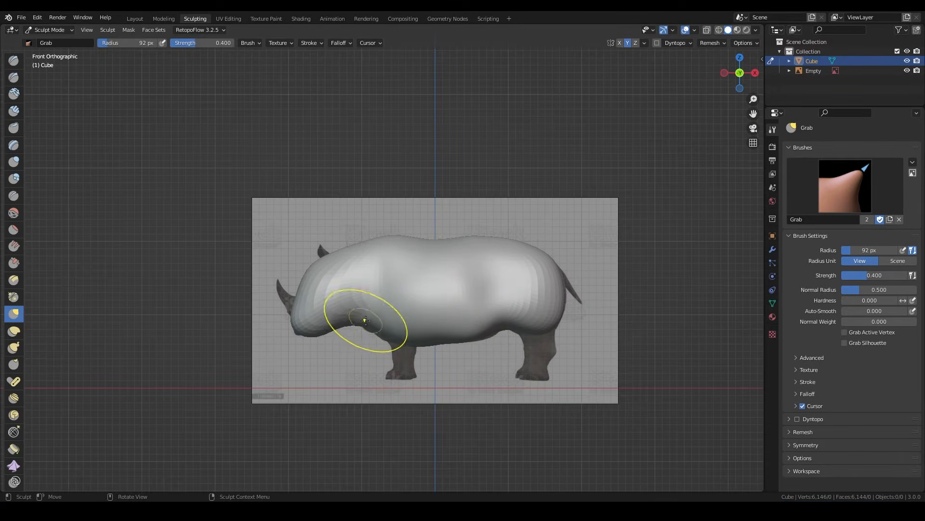
{"action": "middle_click_drag", "start_coordinate": [441, 339], "coordinate": [421, 341], "text": "shift"}
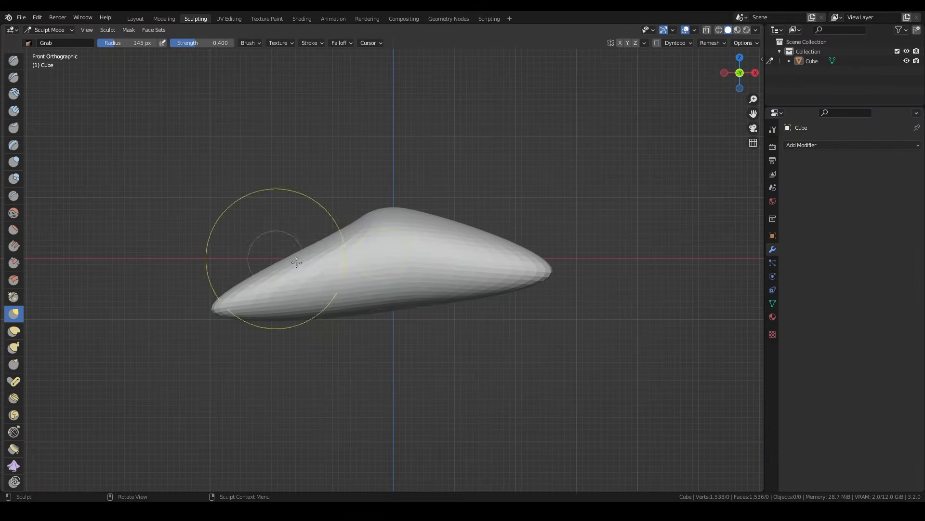
- Stretch the demo mesh's front end into a broad, distorted fan shape with the Grab brush at 145 px
{"action": "mouse_move", "coordinate": [296, 259]}
{"action": "left_mouse_down"}
{"action": "mouse_move", "coordinate": [296, 239]}
{"action": "mouse_move", "coordinate": [245, 198]}
{"action": "left_mouse_up"}
{"action": "left_click_drag", "start_coordinate": [386, 230], "coordinate": [303, 175]}
{"action": "mouse_move", "coordinate": [275, 255]}
{"action": "left_mouse_down"}
{"action": "mouse_move", "coordinate": [237, 273]}
{"action": "mouse_move", "coordinate": [183, 252]}
{"action": "left_mouse_up"}
{"action": "left_click_drag", "start_coordinate": [212, 205], "coordinate": [188, 127]}
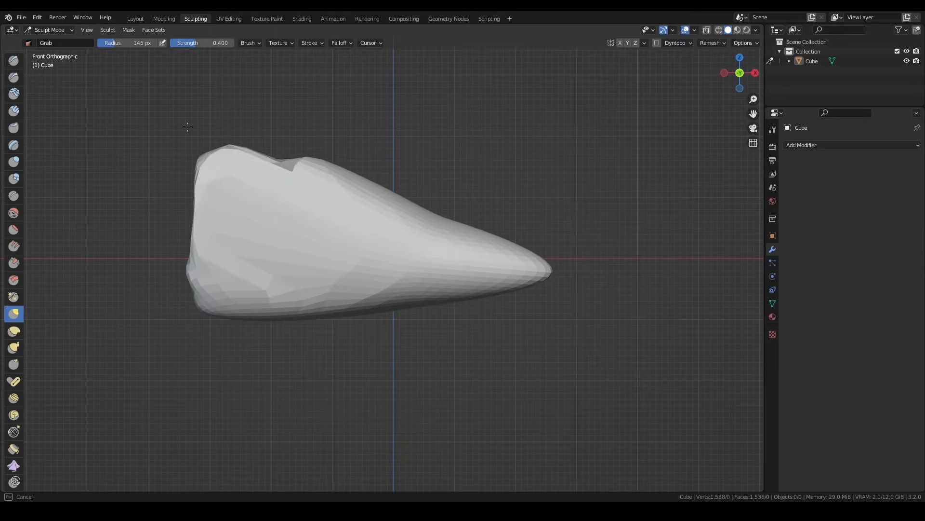
{"action": "left_click_drag", "start_coordinate": [295, 163], "coordinate": [275, 115]}
{"action": "left_click_drag", "start_coordinate": [225, 147], "coordinate": [201, 120]}
{"action": "left_click_drag", "start_coordinate": [200, 195], "coordinate": [167, 198]}
{"action": "left_click_drag", "start_coordinate": [189, 250], "coordinate": [155, 258]}
{"action": "left_click_drag", "start_coordinate": [189, 293], "coordinate": [165, 309]}
{"action": "left_click_drag", "start_coordinate": [226, 319], "coordinate": [217, 343]}
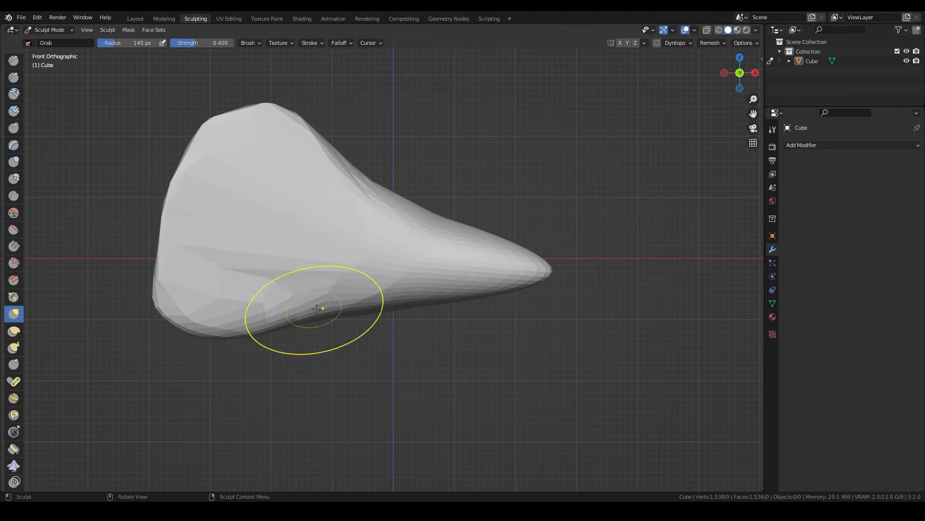
{"action": "left_click_drag", "start_coordinate": [316, 309], "coordinate": [315, 322]}
{"action": "mouse_move", "coordinate": [168, 208]}
{"action": "left_mouse_down"}
{"action": "mouse_move", "coordinate": [243, 219]}
{"action": "mouse_move", "coordinate": [240, 178]}
{"action": "left_mouse_up"}
- Inspect the demo mesh's stretched topology and voxel-remesh it with a voxel size of 0.1 m
{"action": "key", "text": "Tab"}
{"action": "middle_click_drag", "start_coordinate": [546, 202], "coordinate": [548, 203]}
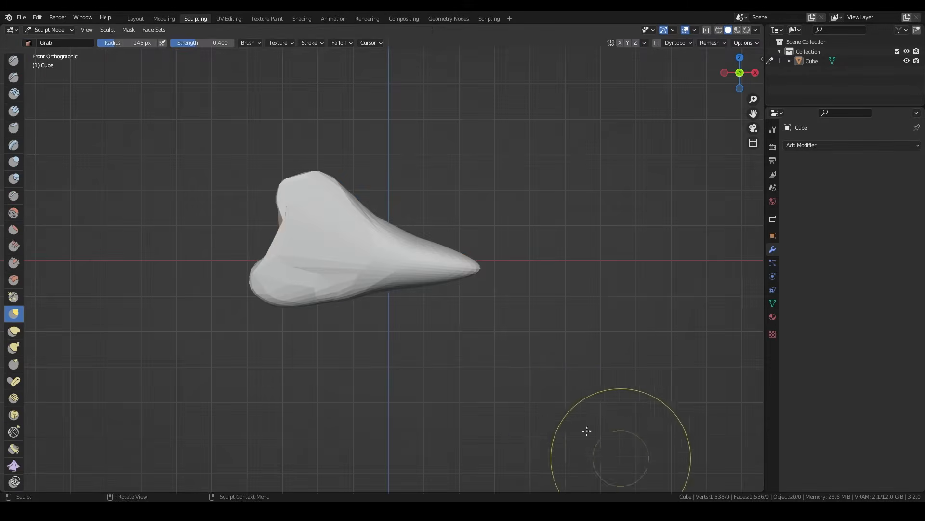
{"action": "left_click", "coordinate": [723, 44]}
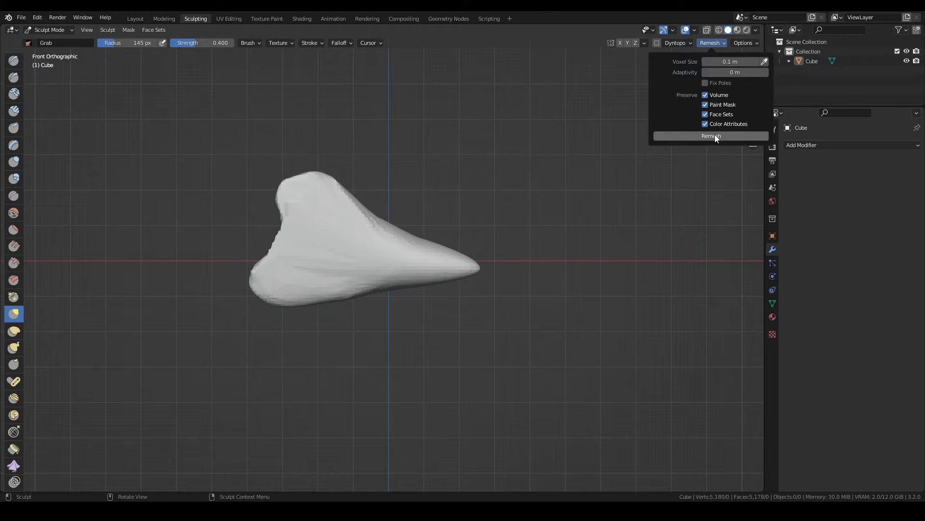
{"action": "left_click", "coordinate": [716, 136]}
{"action": "key", "text": "Tab"}
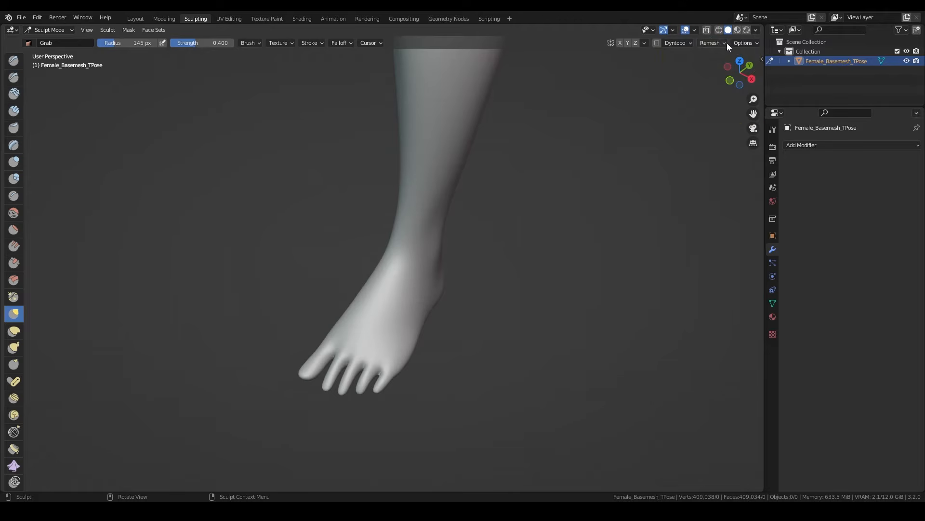
- Remesh the foot model with a voxel size of 0.01 m and inspect its topology in Edit Mode
{"action": "left_click", "coordinate": [724, 43]}
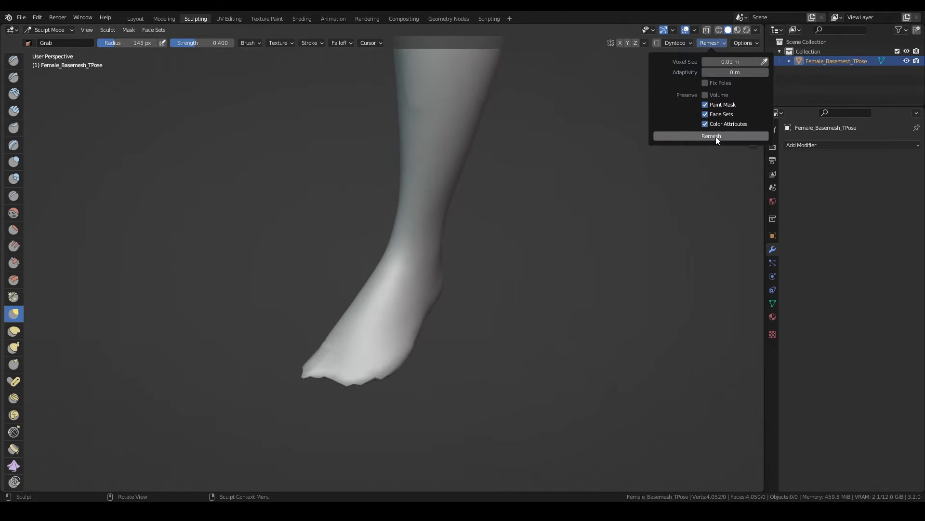
{"action": "key", "text": "Tab"}
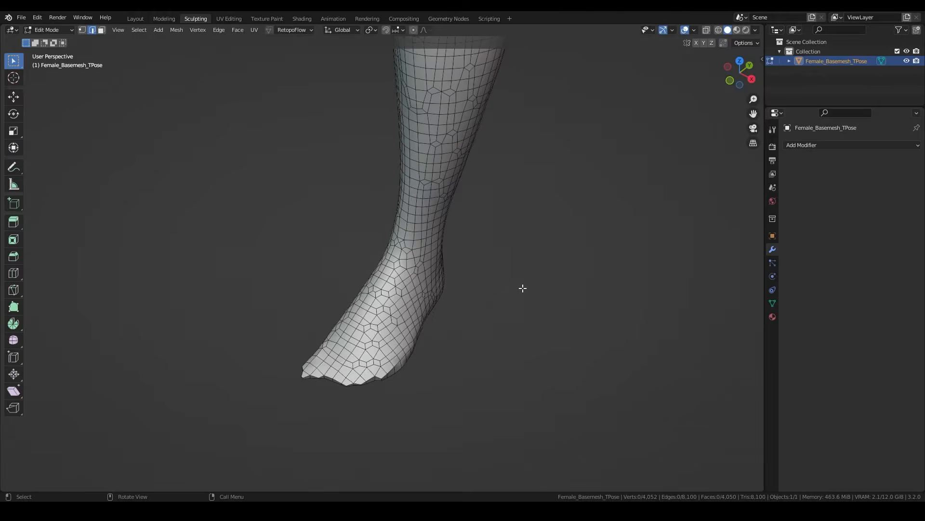
{"action": "key", "text": "Tab"}
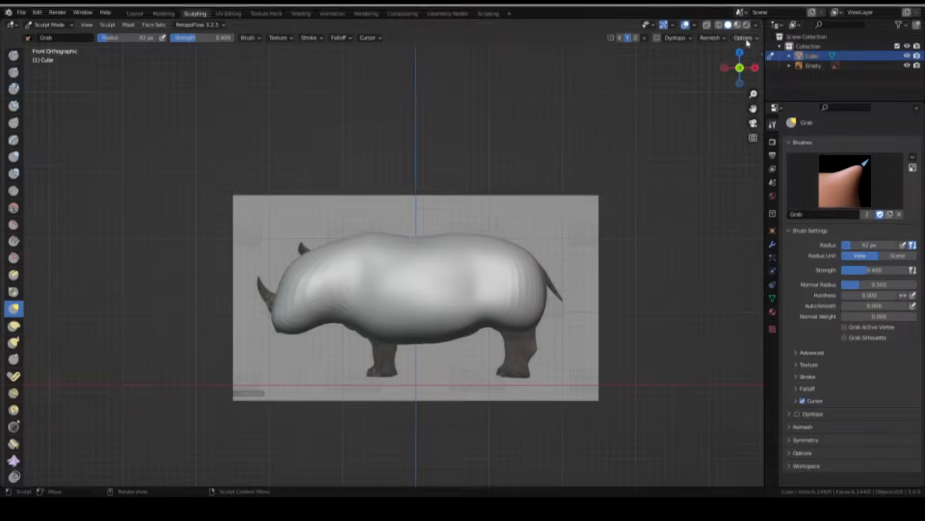
- Remesh the rhino's body and add a cylinder mesh in the Layout workspace for the front leg
{"action": "left_click", "coordinate": [710, 43]}
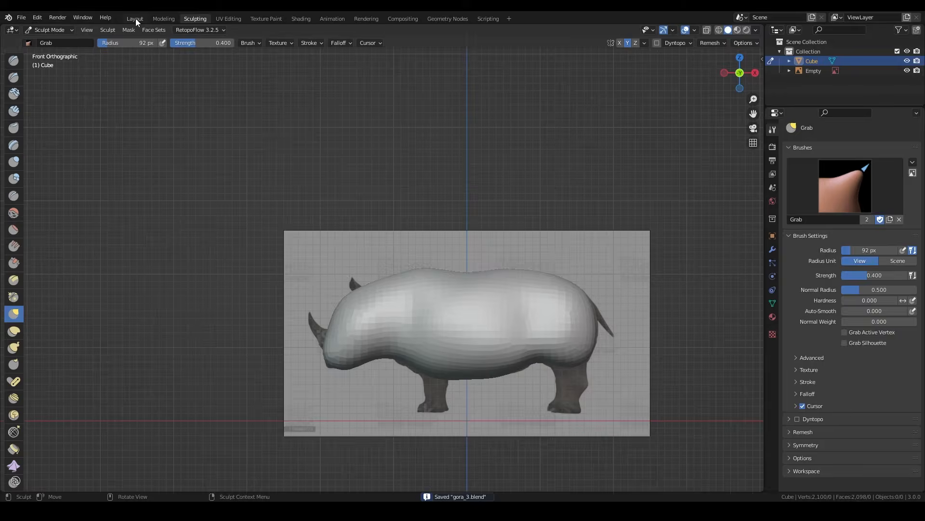
{"action": "left_click", "coordinate": [135, 18]}
{"action": "key", "text": "shift+a"}
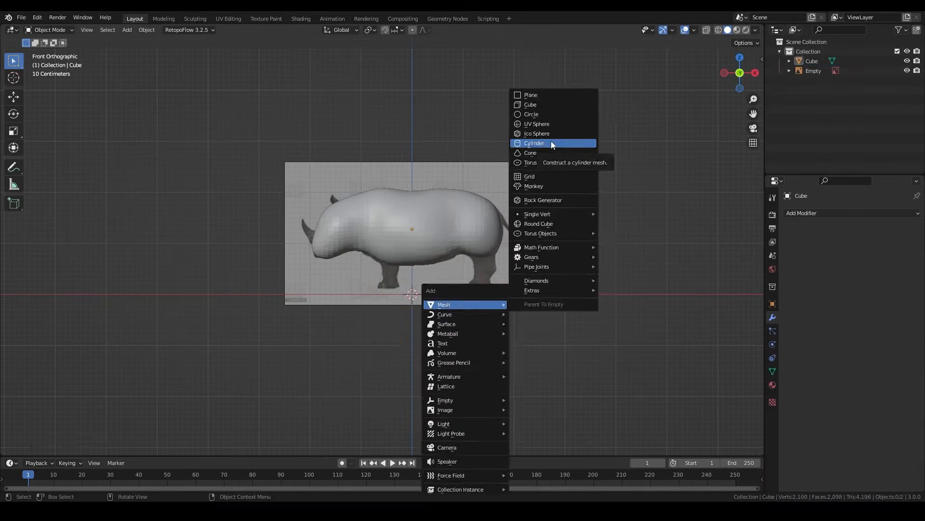
{"action": "left_click", "coordinate": [597, 116]}
- Scale the cylinder down to about 0.24, stretch it along Z and position it over the reference's front leg
{"action": "key", "text": "s"}
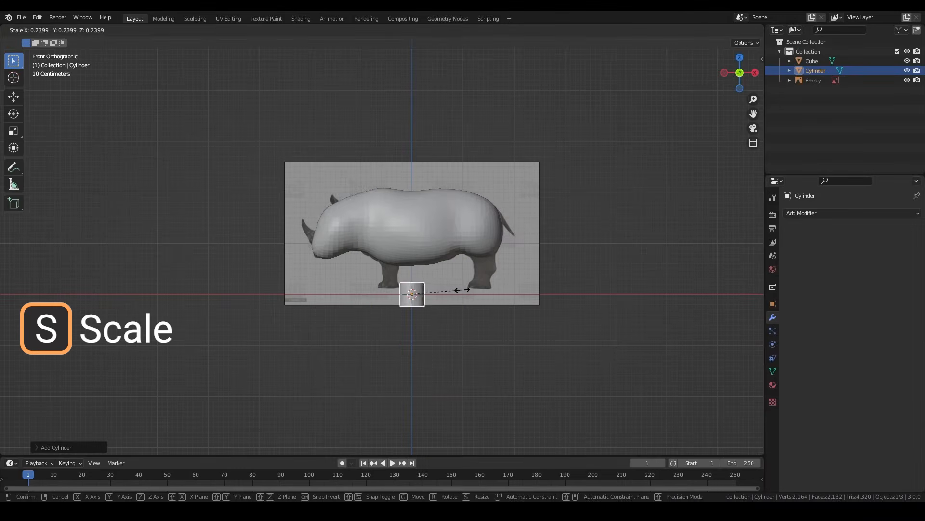
{"action": "left_click", "coordinate": [463, 290]}
{"action": "key", "text": "g"}
{"action": "key", "text": "s"}
{"action": "key", "text": "z"}
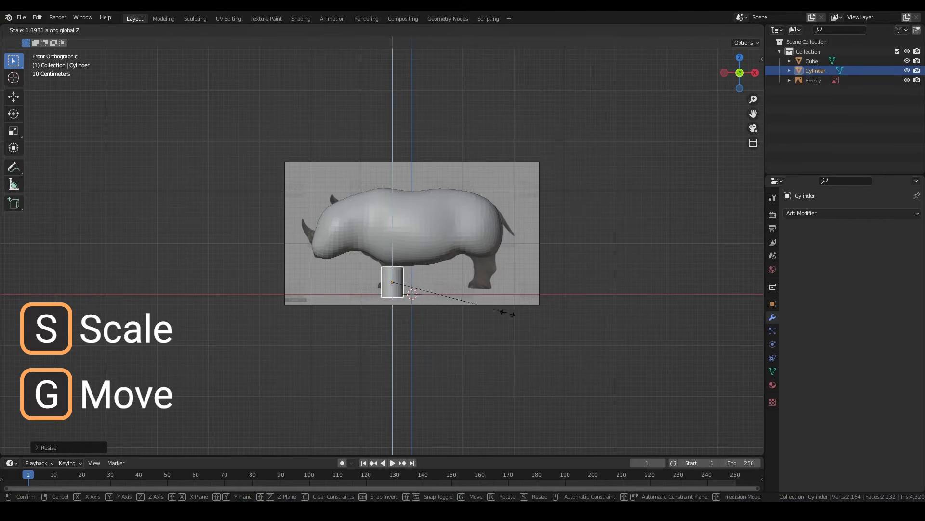
{"action": "left_click", "coordinate": [569, 337]}
{"action": "key", "text": "g"}
{"action": "left_click", "coordinate": [561, 329]}
- Shift the leg cylinder sideways off the body's centreline and lengthen it along Z so it reaches into the body
{"action": "key", "text": "KP_3"}
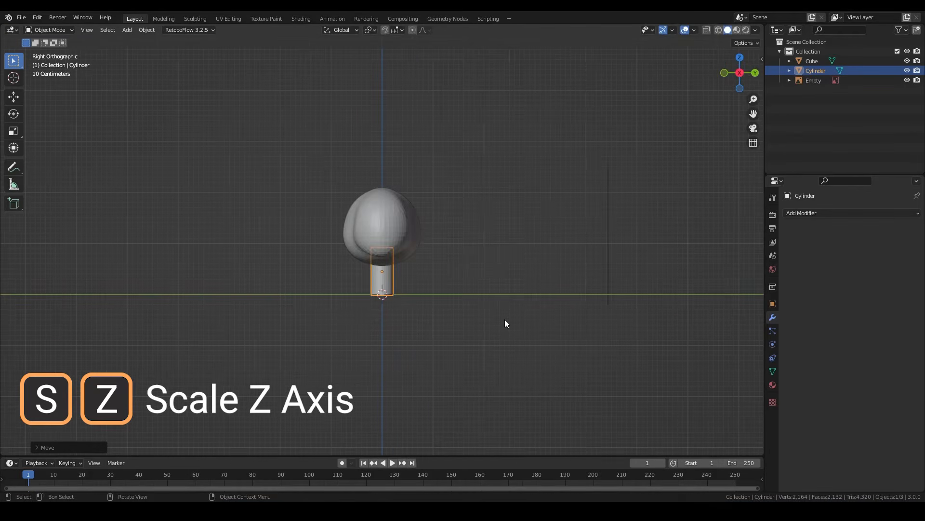
{"action": "key", "text": "g"}
{"action": "key", "text": "KP_1"}
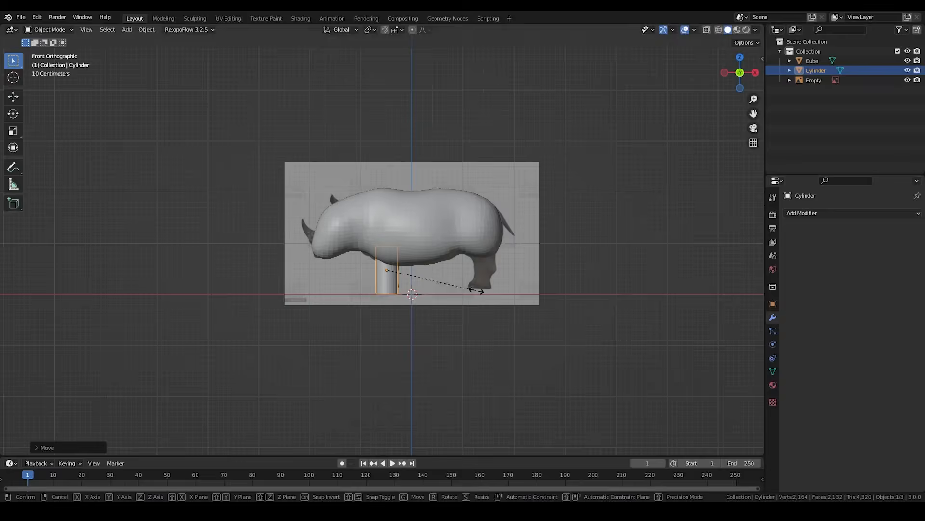
{"action": "key", "text": "g"}
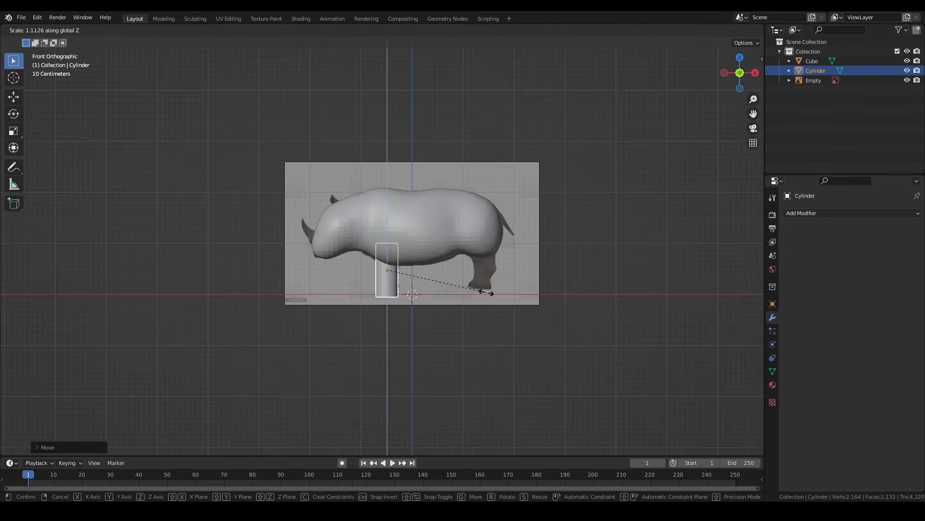
{"action": "key", "text": "KP_3"}
{"action": "middle_click_drag", "start_coordinate": [479, 293], "coordinate": [234, 269]}
- Add a Mirror modifier to the leg cylinder, using the rhino's body as mirror object and only the Y axis
{"action": "left_click", "coordinate": [820, 212]}
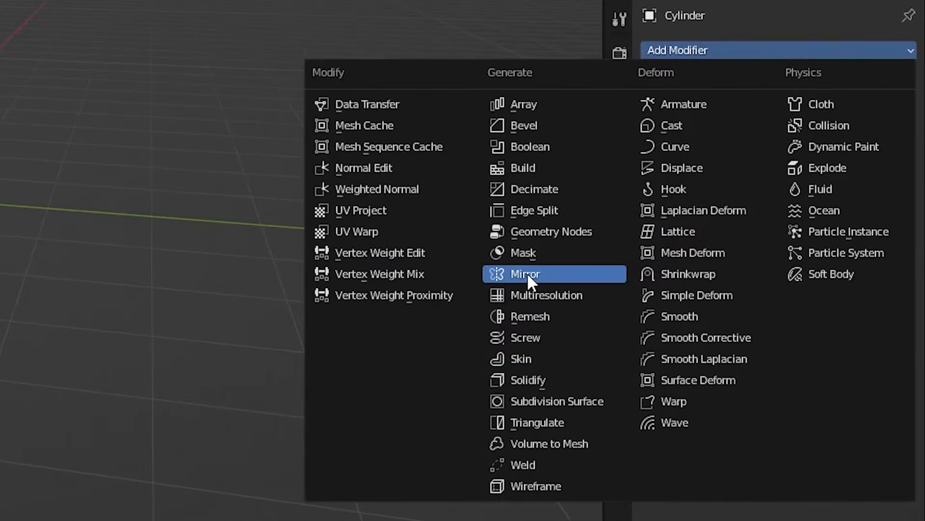
{"action": "left_click", "coordinate": [724, 325]}
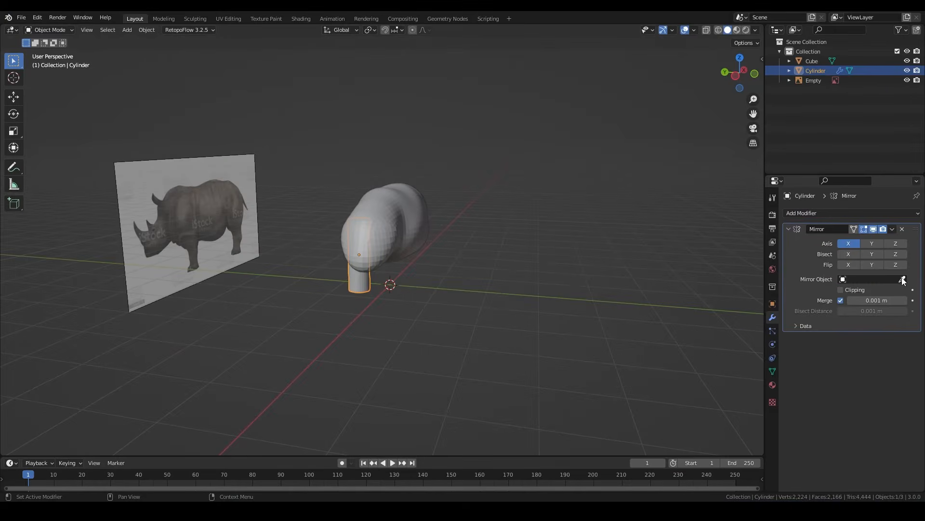
{"action": "left_click", "coordinate": [903, 278]}
{"action": "left_click", "coordinate": [411, 207]}
{"action": "left_click", "coordinate": [851, 245]}
{"action": "left_click", "coordinate": [872, 243]}
{"action": "middle_click_drag", "start_coordinate": [472, 253], "coordinate": [446, 281]}
- Duplicate the mirrored front legs and place the copy over the reference's hind leg
{"action": "key", "text": "KP_1"}
{"action": "key", "text": "shift+d"}
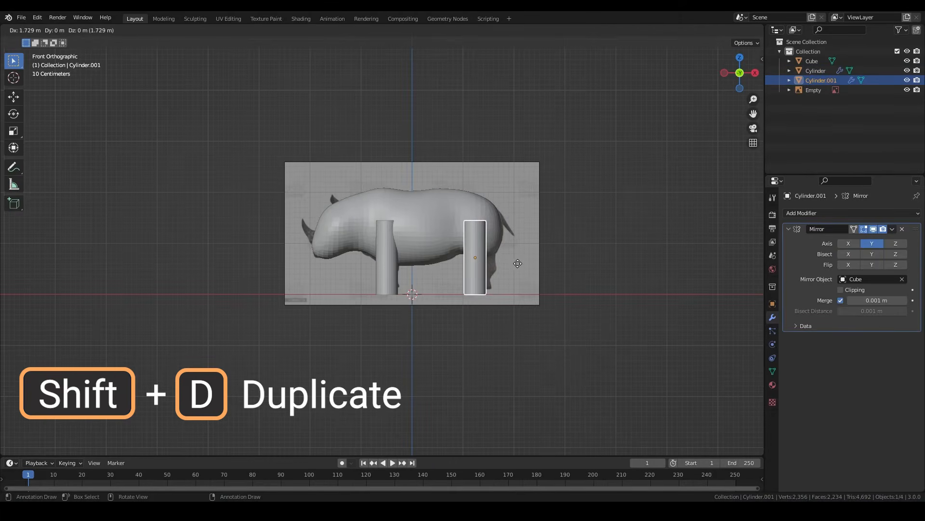
{"action": "left_click", "coordinate": [524, 264]}
- Raise the front and hind leg cylinders along Z so their lower ends match the reference feet
{"action": "left_click", "coordinate": [385, 278]}
{"action": "key", "text": "g"}
{"action": "key", "text": "z"}
{"action": "left_click", "coordinate": [386, 273]}
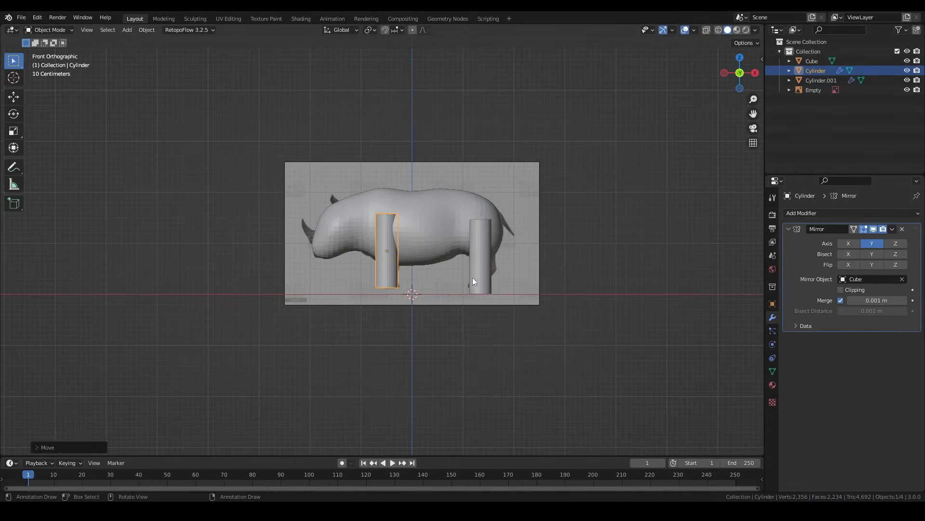
{"action": "left_click", "coordinate": [479, 282]}
{"action": "key", "text": "g"}
{"action": "key", "text": "z"}
{"action": "left_click", "coordinate": [480, 278]}
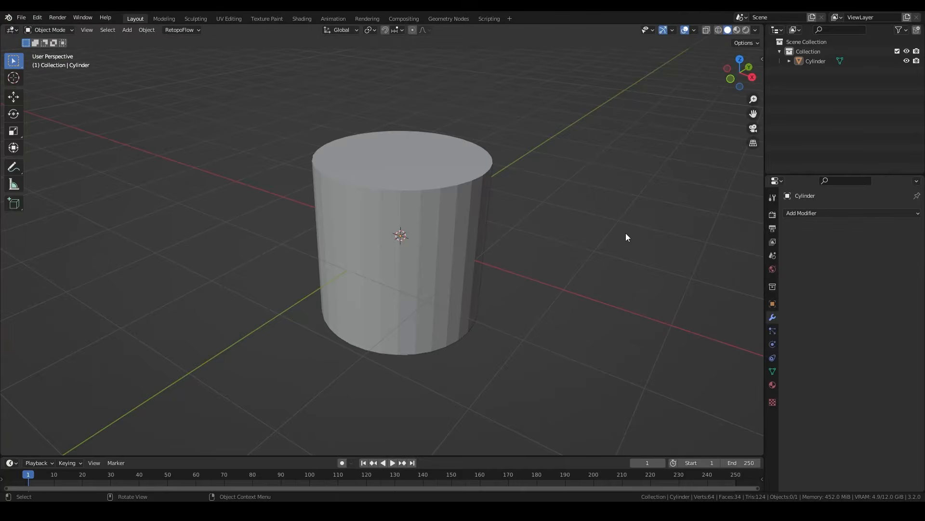
- Enter Edit Mode on the demo cylinder, try face selection, and select the top rim loop in vertex selection
{"action": "left_click", "coordinate": [434, 207]}
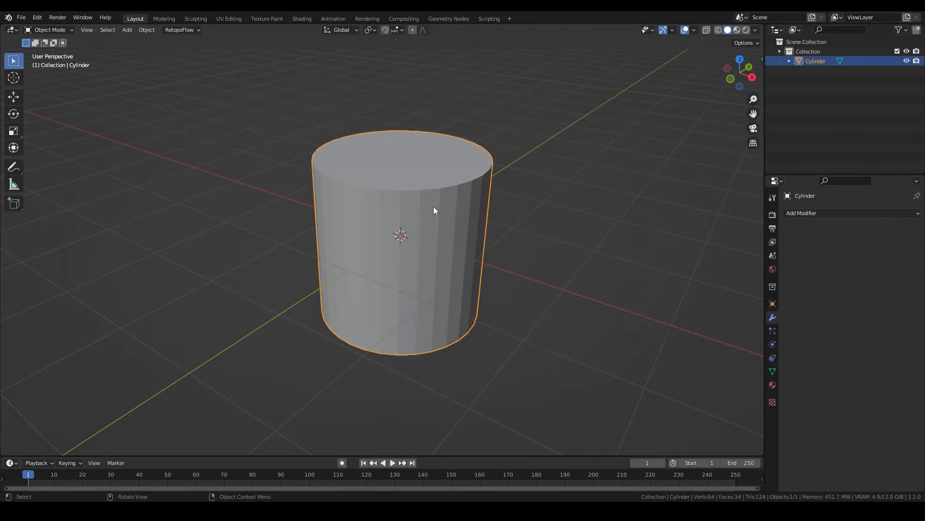
{"action": "key", "text": "Tab"}
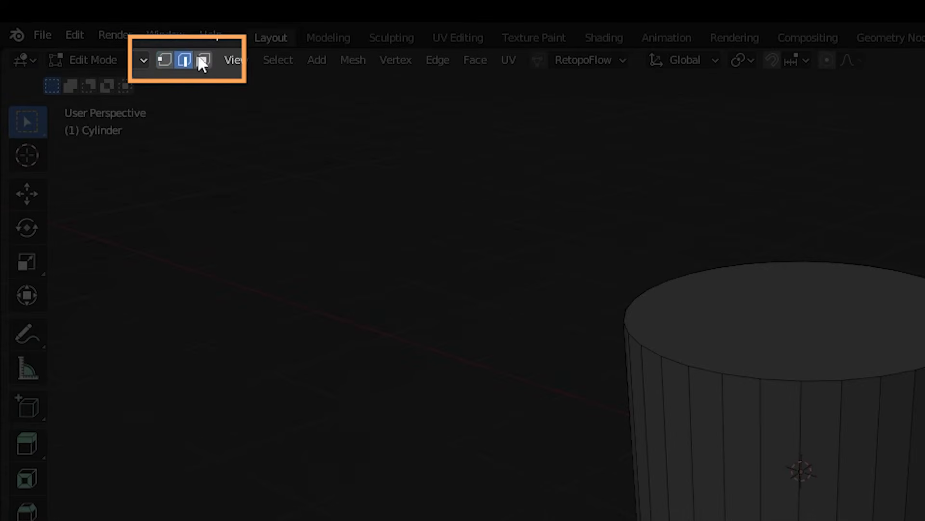
{"action": "left_click", "coordinate": [203, 60]}
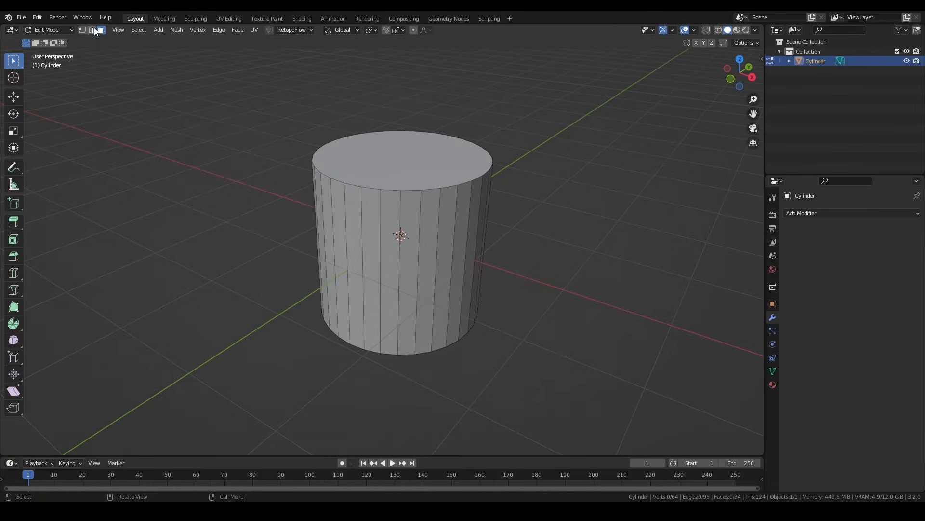
{"action": "left_click", "coordinate": [84, 29]}
{"action": "left_click", "coordinate": [410, 190], "text": "alt"}
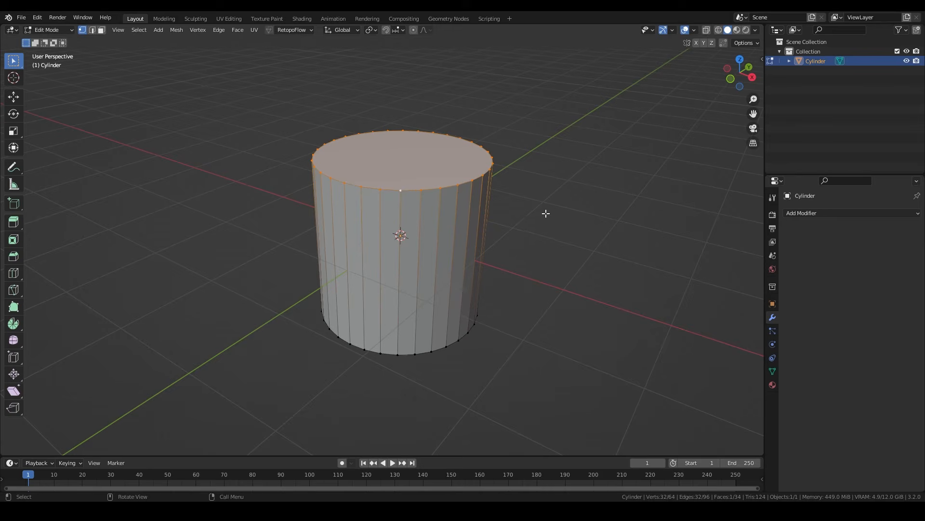
- Raise the demo cylinder's top rim and scale it up so the sides flare outward
{"action": "key", "text": "g"}
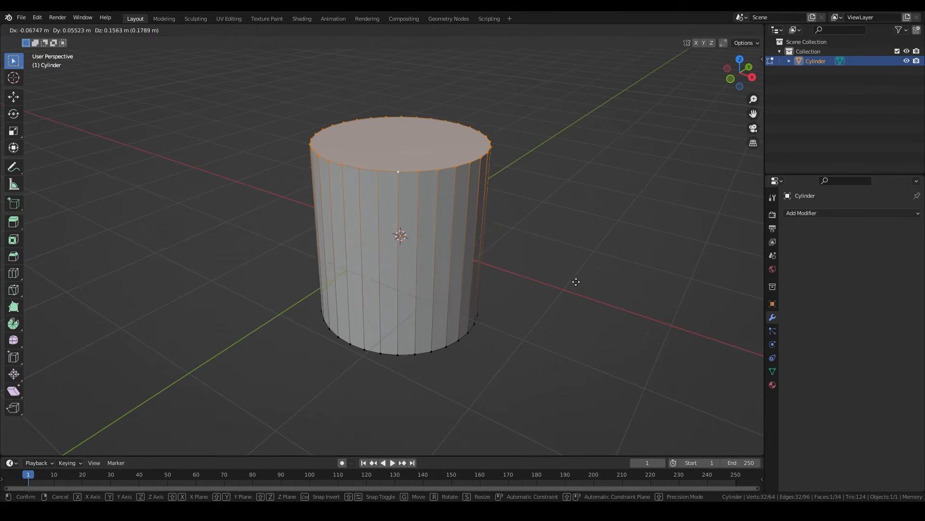
{"action": "left_click", "coordinate": [577, 260]}
{"action": "key", "text": "s"}
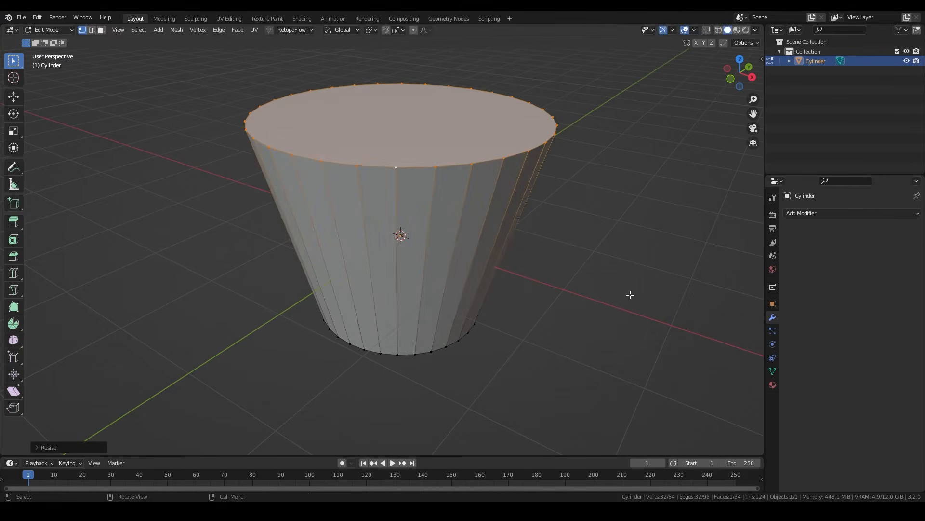
{"action": "left_click", "coordinate": [630, 295]}
- Rotate the demo cylinder's enlarged top rim so its cap is steeply tilted
{"action": "key", "text": "r"}
{"action": "left_click", "coordinate": [597, 128]}
{"action": "middle_click_drag", "start_coordinate": [596, 129], "coordinate": [591, 220], "text": "shift"}
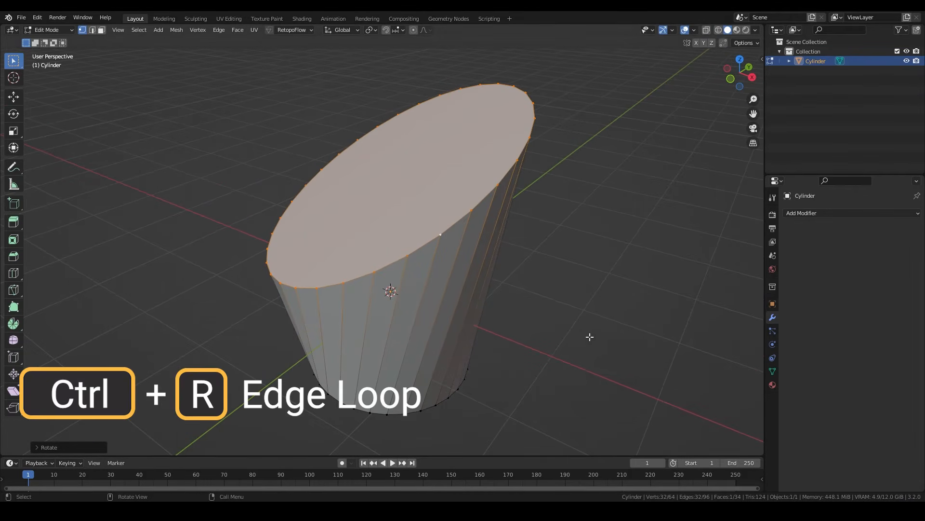
- Add six evenly spaced edge loops around the sides of the demo cylinder
{"action": "key", "text": "ctrl+r"}
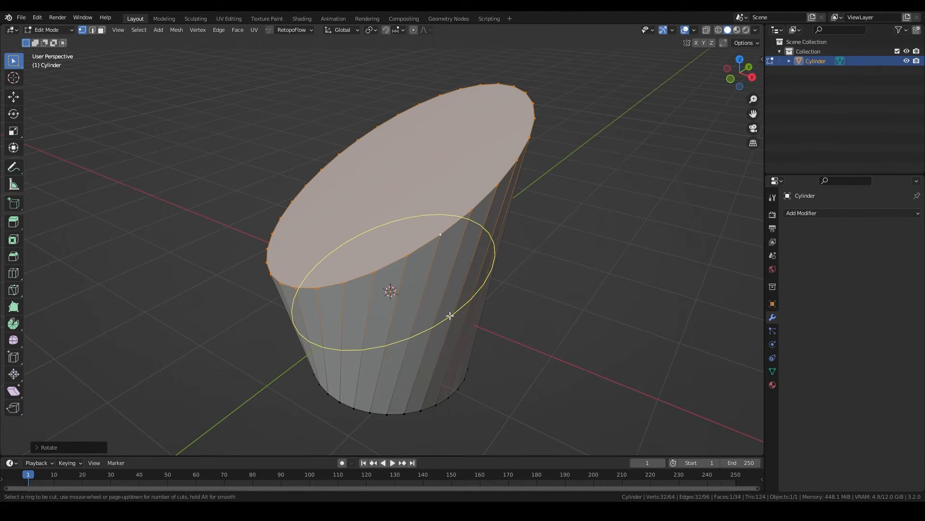
{"action": "scroll", "coordinate": [450, 315], "scroll_direction": "up", "scroll_amount": 7}
{"action": "left_click", "coordinate": [450, 314]}
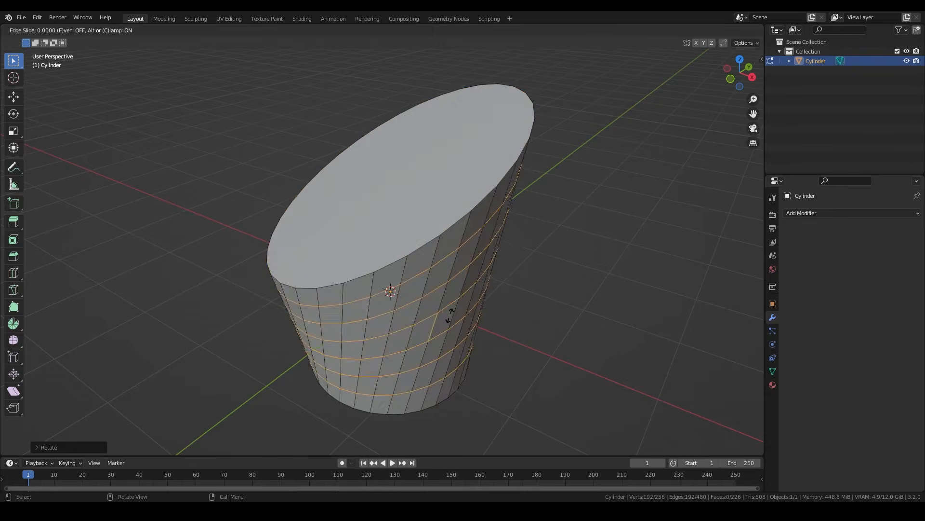
{"action": "middle_click_drag", "start_coordinate": [537, 316], "coordinate": [102, 299]}
- Add an edge loop low on the rhino's hind leg and move it backward to bend the leg like the reference
{"action": "left_click", "coordinate": [482, 286]}
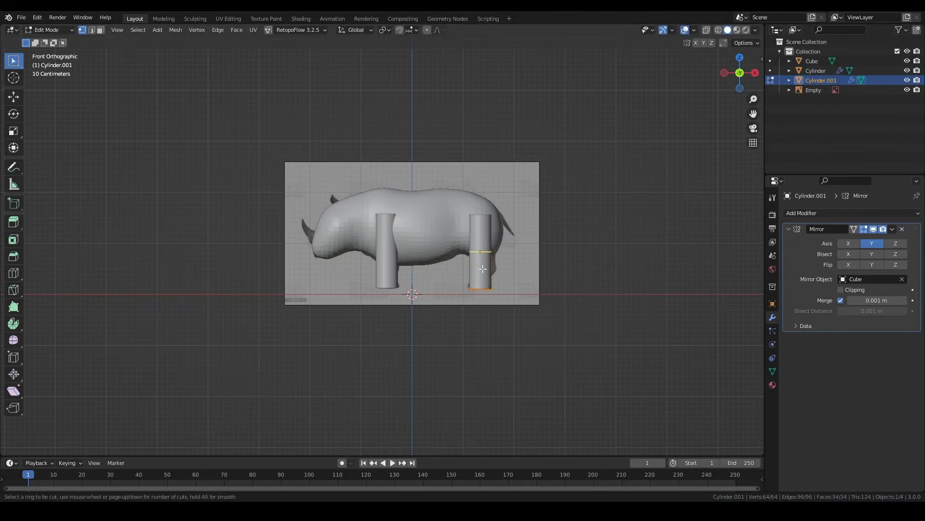
{"action": "key", "text": "ctrl+r"}
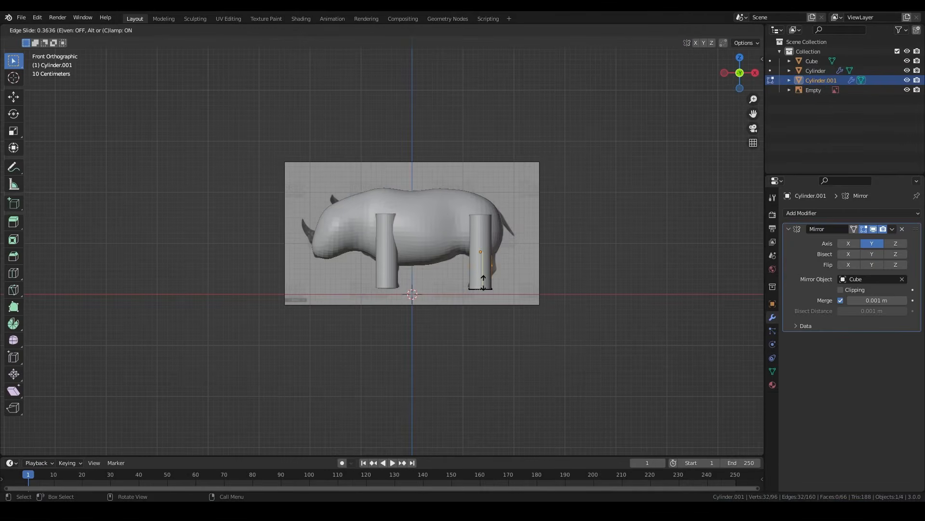
{"action": "left_click", "coordinate": [505, 271]}
{"action": "key", "text": "g"}
{"action": "left_click", "coordinate": [496, 279]}
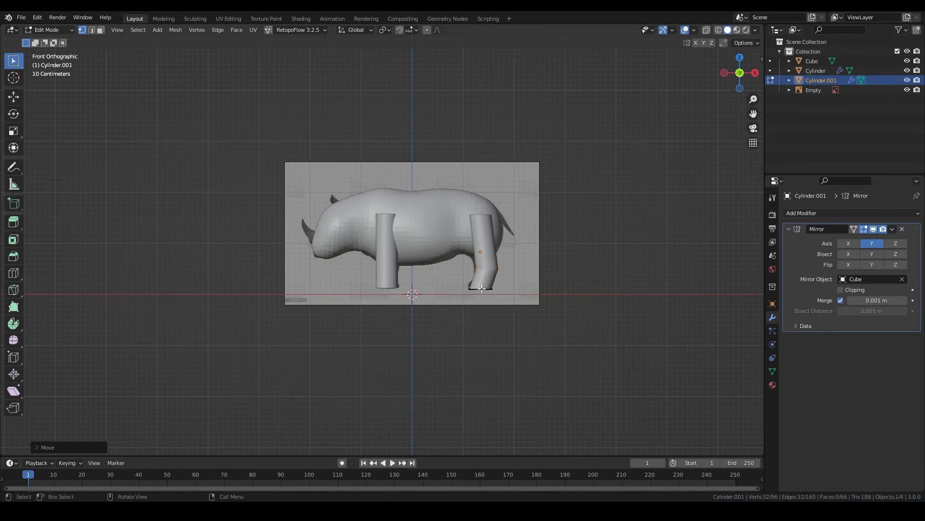
{"action": "middle_click_drag", "start_coordinate": [398, 278], "coordinate": [461, 285]}
{"action": "key", "text": "KP_1"}
- Add an edge loop near the bottom of the front leg cylinder and move it slightly to match the reference
{"action": "key", "text": "Tab"}
{"action": "left_click", "coordinate": [387, 271]}
{"action": "key", "text": "Tab"}
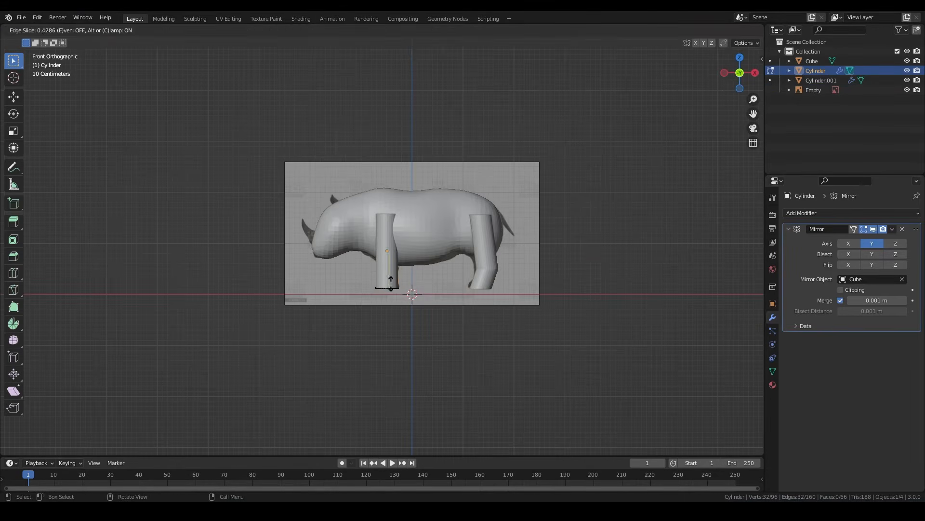
{"action": "key", "text": "ctrl+r"}
{"action": "left_click", "coordinate": [388, 262]}
{"action": "key", "text": "g"}
{"action": "left_click", "coordinate": [413, 290]}
- Edit the hind leg again, select its top rim loop, and scale it up to about 1.28
{"action": "key", "text": "KP_3"}
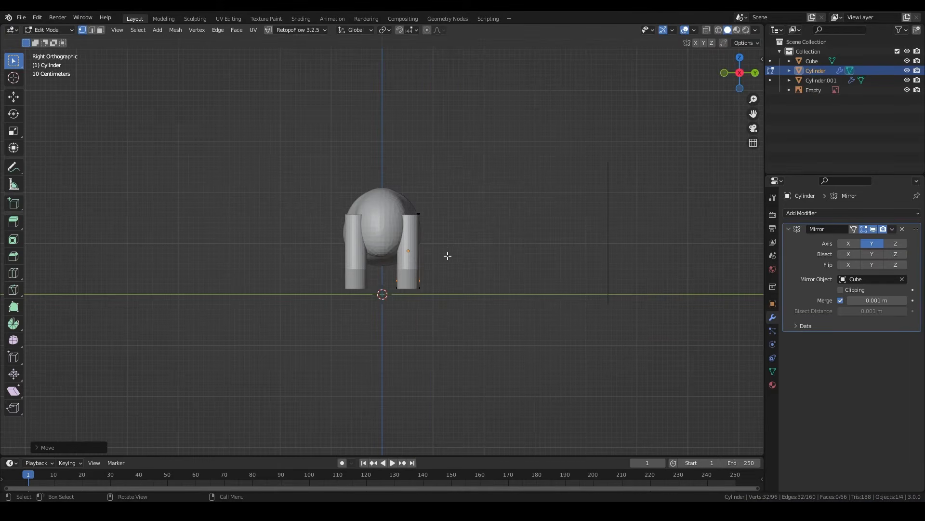
{"action": "key", "text": "Tab"}
{"action": "middle_click_drag", "start_coordinate": [446, 256], "coordinate": [571, 240]}
{"action": "left_click", "coordinate": [484, 240]}
{"action": "key", "text": "Tab"}
{"action": "key", "text": "KP_1"}
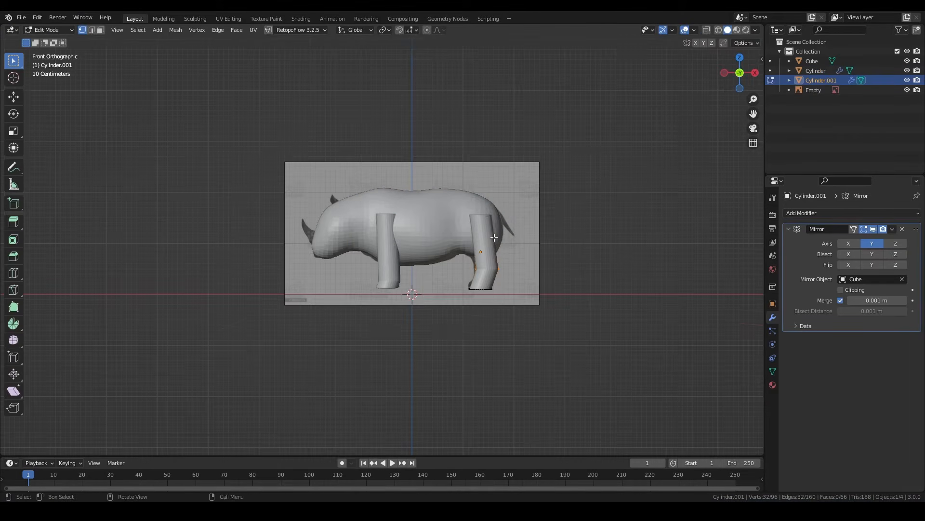
{"action": "middle_click_drag", "start_coordinate": [496, 221], "coordinate": [428, 230]}
{"action": "left_click", "coordinate": [430, 225], "text": "alt"}
{"action": "key", "text": "s"}
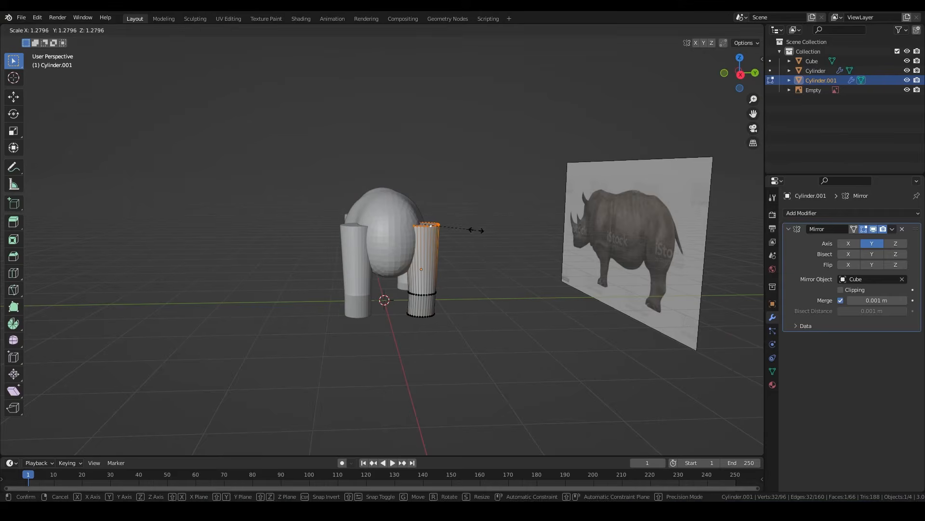
{"action": "left_click", "coordinate": [476, 230]}
- Move the hind leg's top rim inward toward the body and rotate it to tilt the thigh
{"action": "key", "text": "KP_3"}
{"action": "key", "text": "g"}
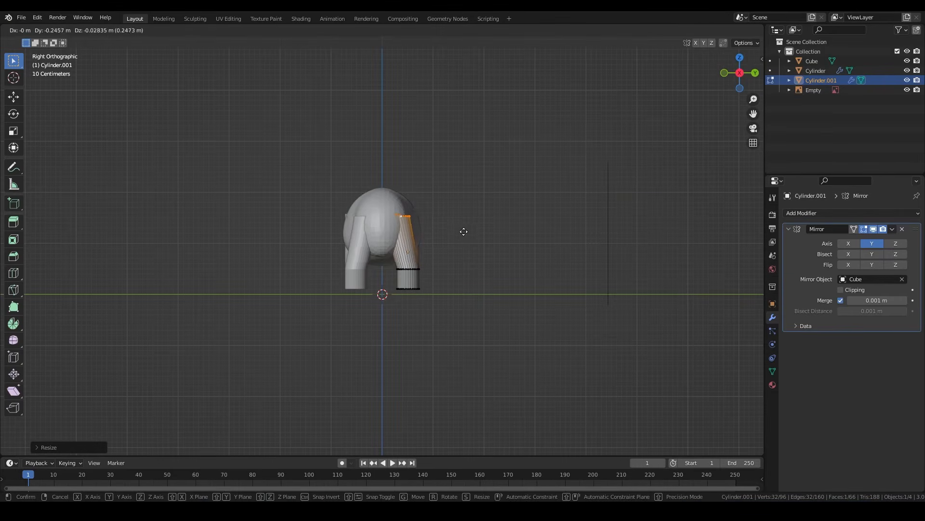
{"action": "left_click", "coordinate": [464, 231]}
{"action": "middle_click_drag", "start_coordinate": [439, 262], "coordinate": [539, 245]}
{"action": "key", "text": "KP_1"}
{"action": "key", "text": "r"}
{"action": "left_click", "coordinate": [569, 244]}
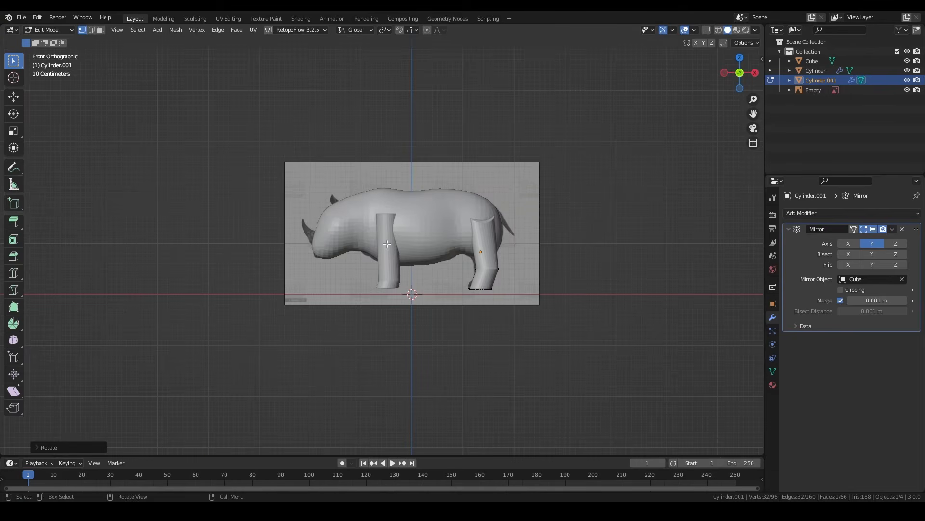
- Edit the front leg, select its top rim loop in edge selection, and rotate the rim toward the body
{"action": "key", "text": "Tab"}
{"action": "left_click", "coordinate": [388, 244]}
{"action": "key", "text": "Tab"}
{"action": "middle_click_drag", "start_coordinate": [433, 239], "coordinate": [574, 244]}
{"action": "key", "text": "3"}
{"action": "left_click", "coordinate": [356, 217], "text": "alt"}
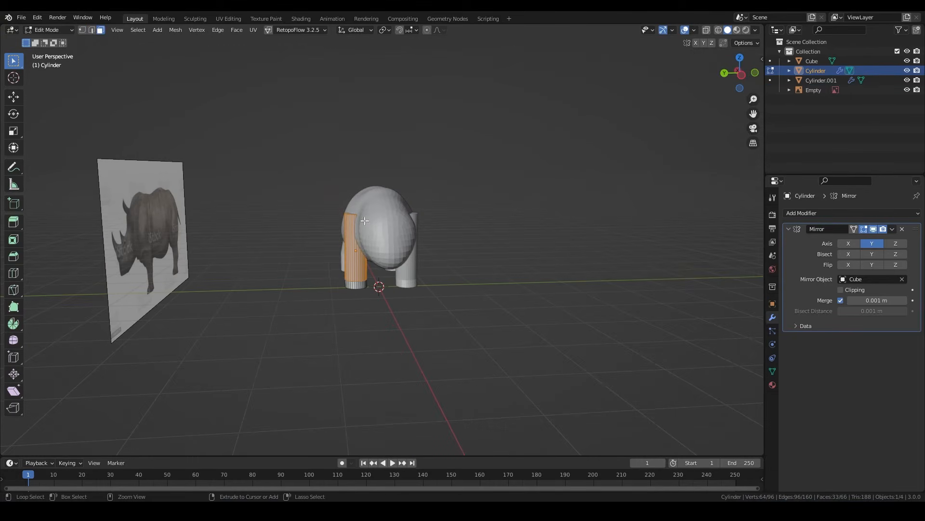
{"action": "key", "text": "2"}
{"action": "left_click", "coordinate": [355, 215], "text": "alt"}
{"action": "middle_click_drag", "start_coordinate": [471, 223], "coordinate": [461, 219]}
{"action": "key", "text": "r"}
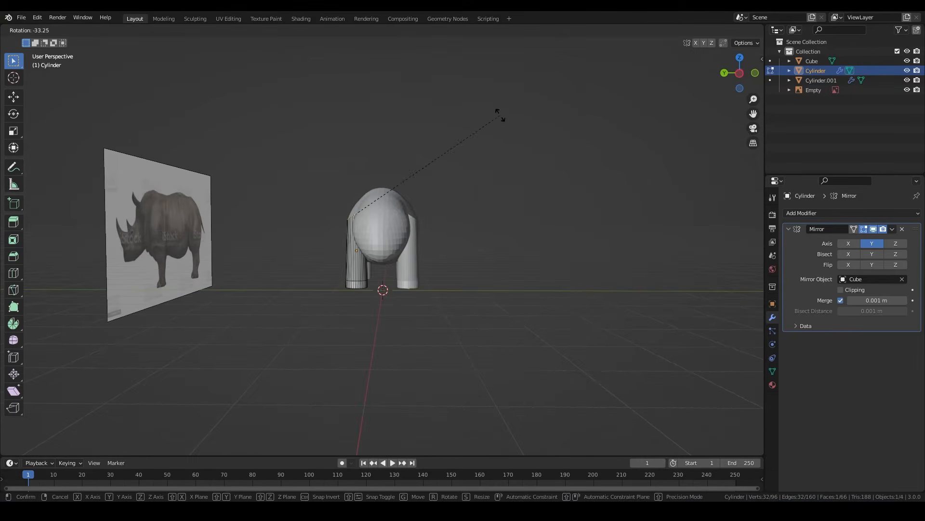
{"action": "left_click", "coordinate": [481, 111]}
- Join the front and hind leg objects into one in Object Mode and apply the Mirror modifier
{"action": "middle_click_drag", "start_coordinate": [481, 112], "coordinate": [385, 147]}
{"action": "key", "text": "KP_1"}
{"action": "middle_click_drag", "start_coordinate": [491, 221], "coordinate": [455, 233]}
{"action": "key", "text": "Tab"}
{"action": "left_click", "coordinate": [490, 304], "text": "shift"}
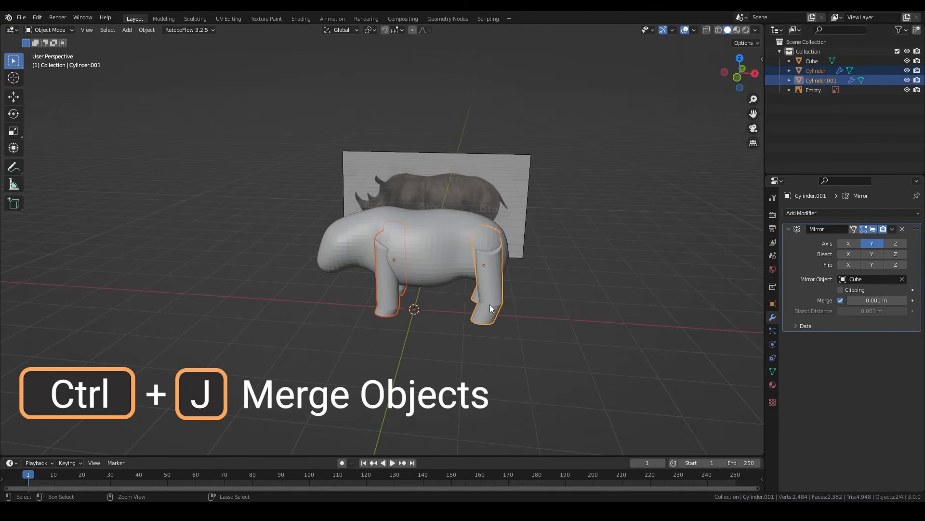
{"action": "key", "text": "ctrl+j"}
{"action": "left_click", "coordinate": [893, 229]}
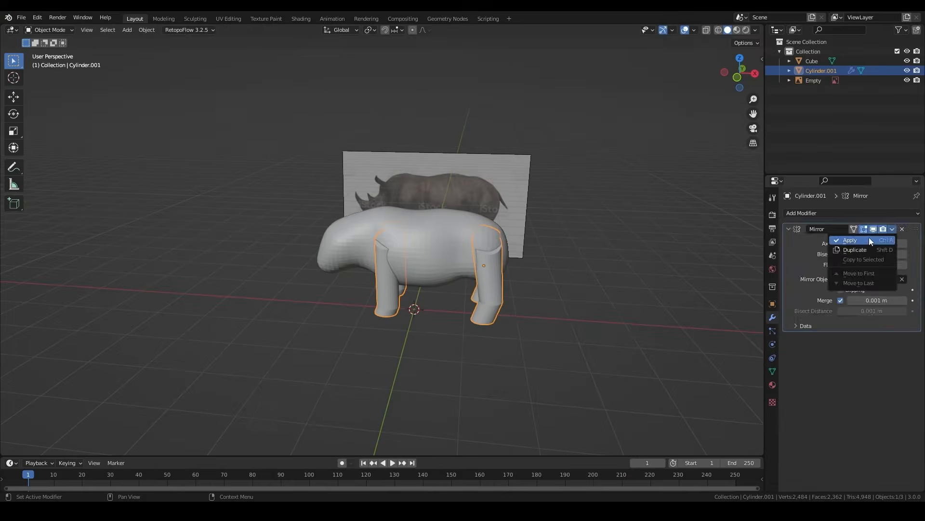
{"action": "left_click", "coordinate": [814, 160]}
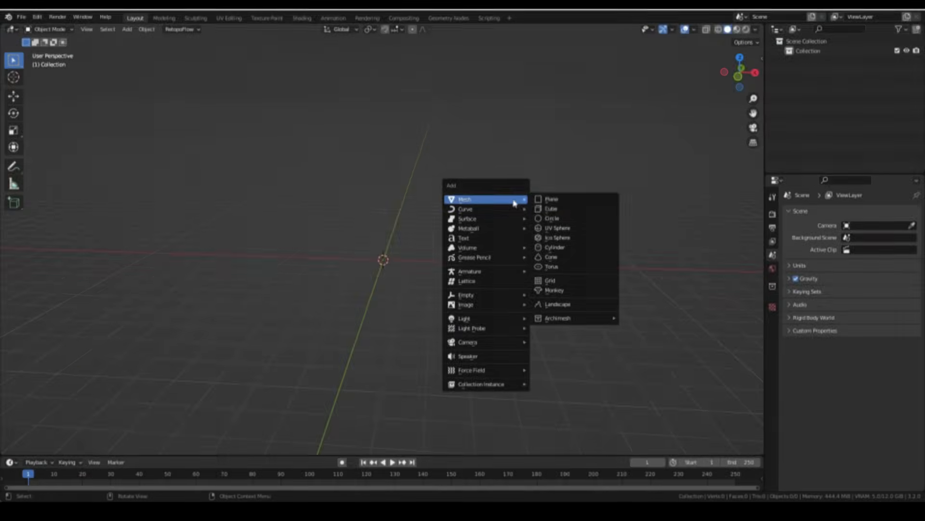
- Add a cube and a UV sphere to the demo scene and move the sphere to overlap the cube's upper corner
{"action": "left_click", "coordinate": [554, 209]}
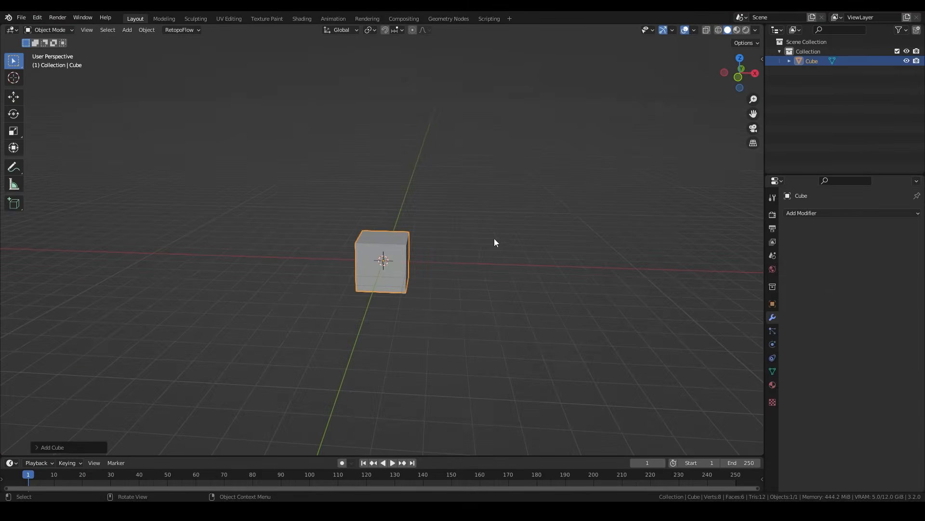
{"action": "key", "text": "shift+a"}
{"action": "left_click", "coordinate": [540, 282]}
{"action": "key", "text": "g"}
{"action": "left_click", "coordinate": [574, 251]}
{"action": "key", "text": "shift+s"}
{"action": "middle_click_drag", "start_coordinate": [535, 248], "coordinate": [501, 233]}
- Duplicate the demo sphere twice and place the copies so they overlap other corners of the cube
{"action": "key", "text": "alt+d"}
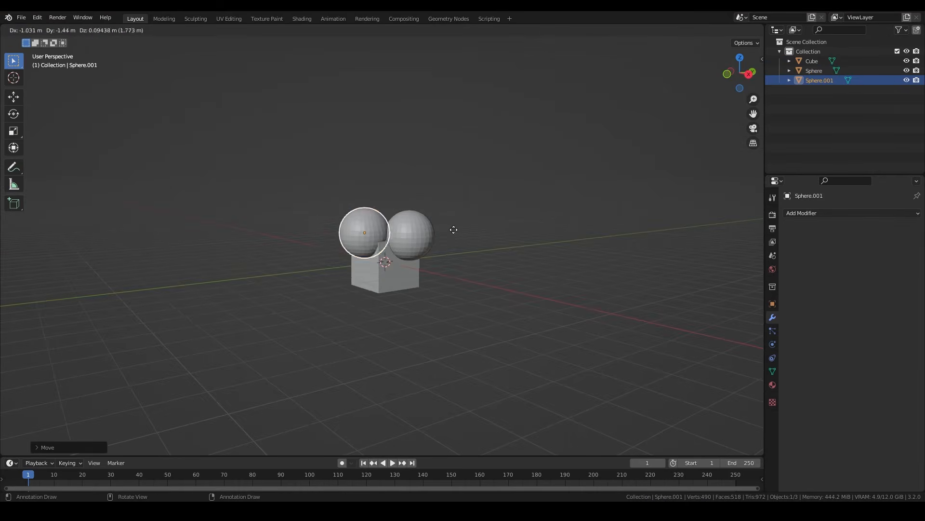
{"action": "left_click", "coordinate": [452, 283]}
{"action": "middle_click_drag", "start_coordinate": [453, 283], "coordinate": [525, 283]}
{"action": "key", "text": "alt+d"}
{"action": "left_click", "coordinate": [486, 242]}
{"action": "middle_click_drag", "start_coordinate": [486, 242], "coordinate": [470, 265]}
{"action": "left_click", "coordinate": [467, 263]}
{"action": "left_click", "coordinate": [419, 237]}
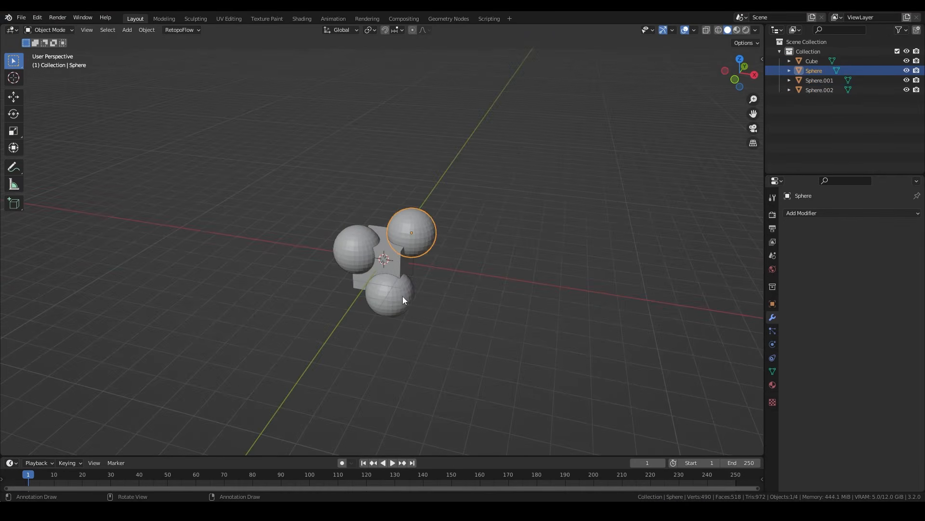
{"action": "left_click", "coordinate": [401, 296]}
- Search the add-ons in Preferences for "bool" to locate the Bool Tool add-on
{"action": "left_click", "coordinate": [37, 18]}
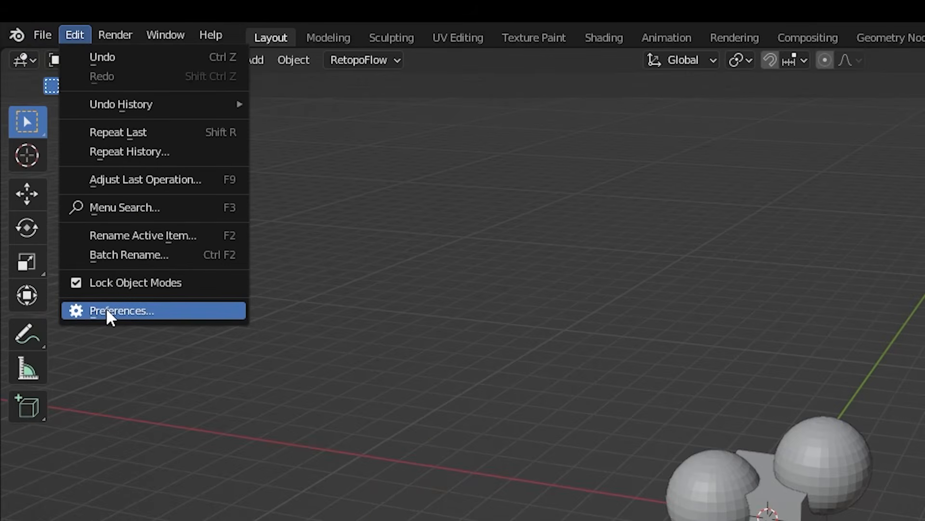
{"action": "left_click", "coordinate": [106, 310]}
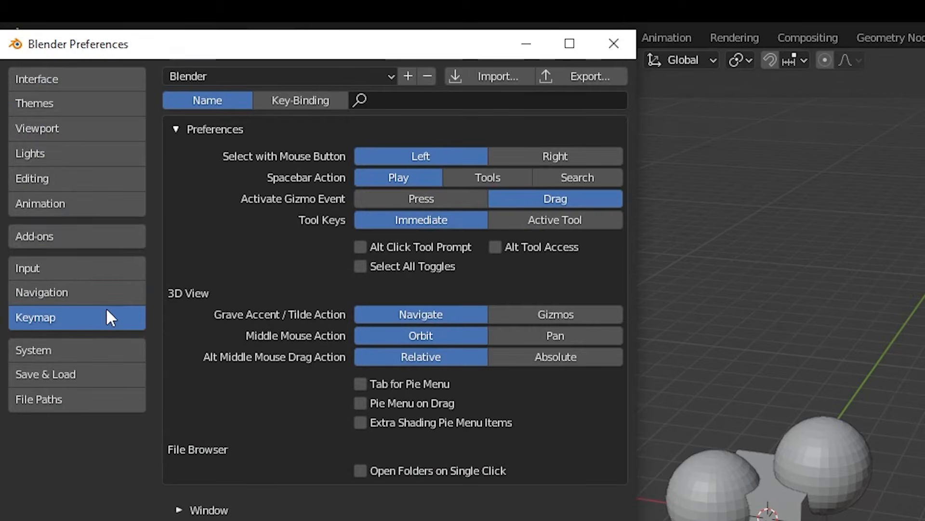
{"action": "left_click", "coordinate": [57, 233]}
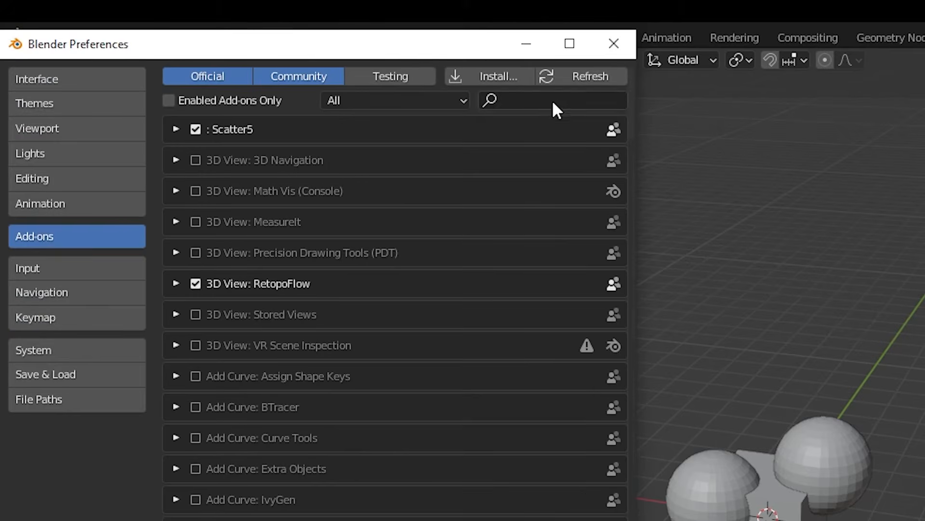
{"action": "left_click", "coordinate": [554, 99]}
{"action": "type", "text": "bool"}
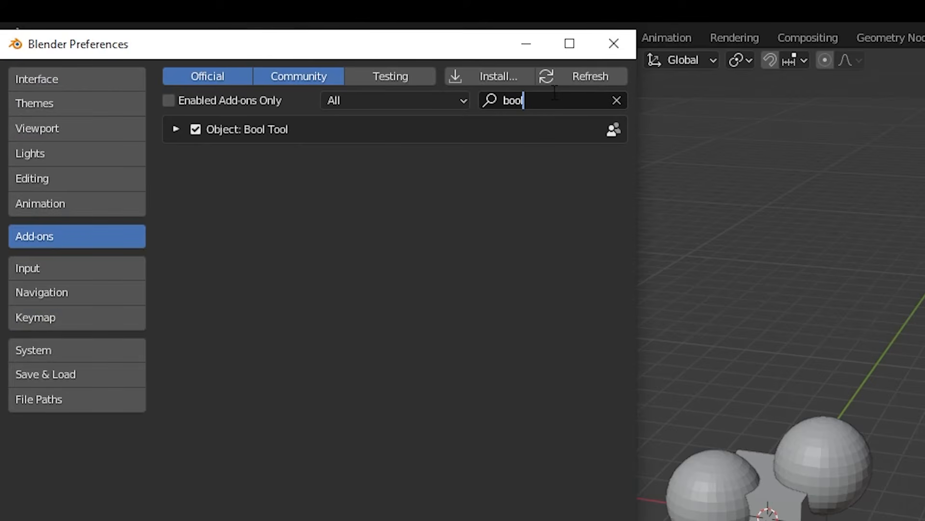
{"action": "left_click", "coordinate": [174, 129]}
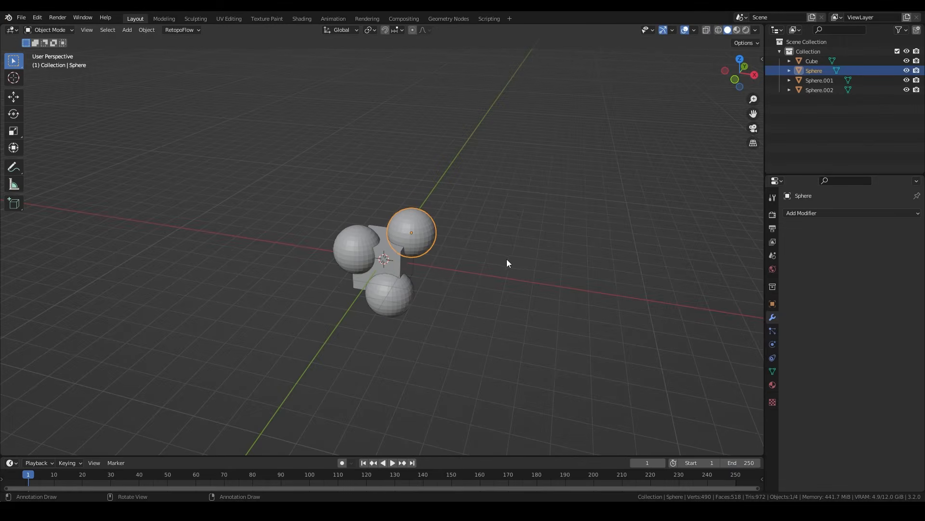
- Combine the rhino's body and legs with Bool Tool's Auto Boolean Union and inspect the merged mesh in Edit Mode
{"action": "key", "text": "n"}
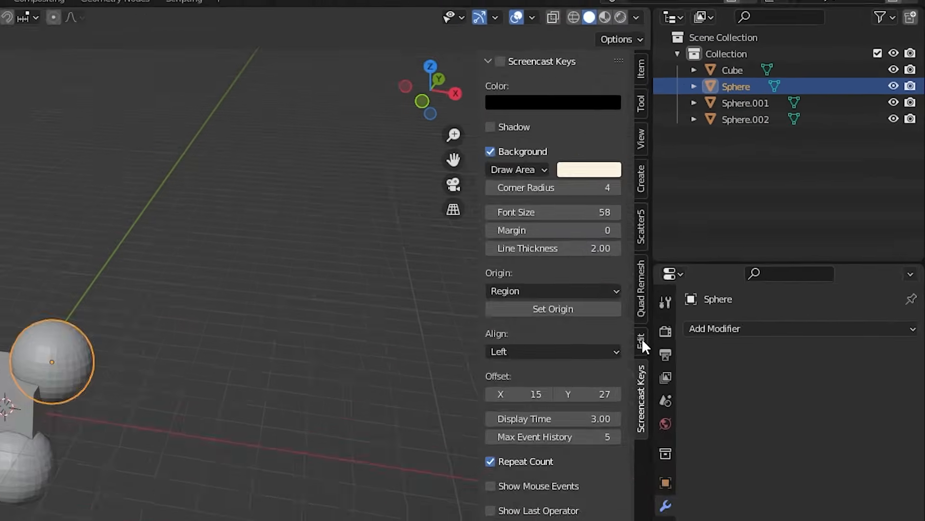
{"action": "left_click", "coordinate": [758, 221]}
{"action": "left_click", "coordinate": [412, 89]}
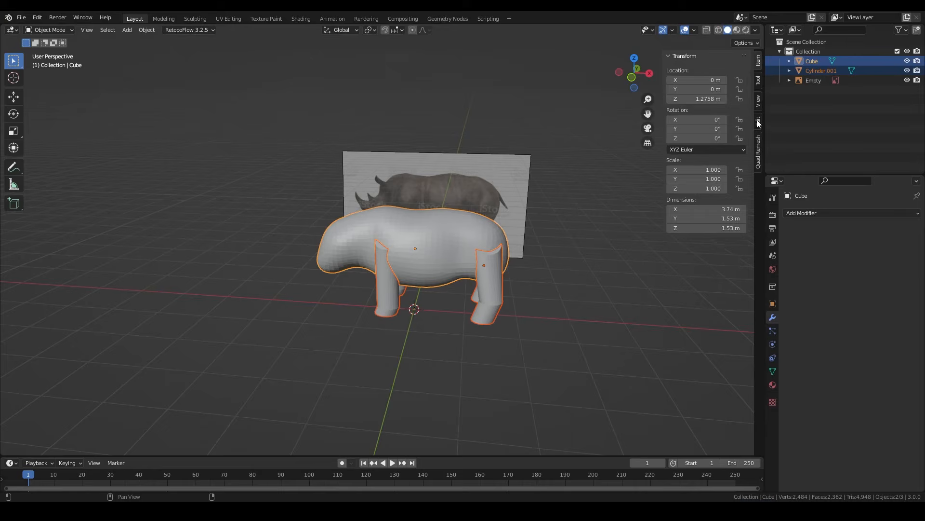
{"action": "left_click", "coordinate": [756, 119]}
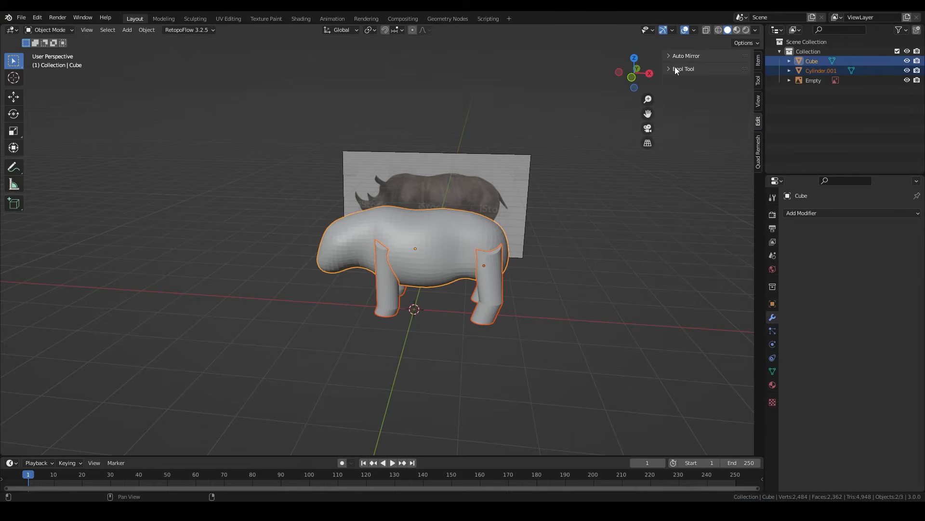
{"action": "left_click", "coordinate": [674, 66]}
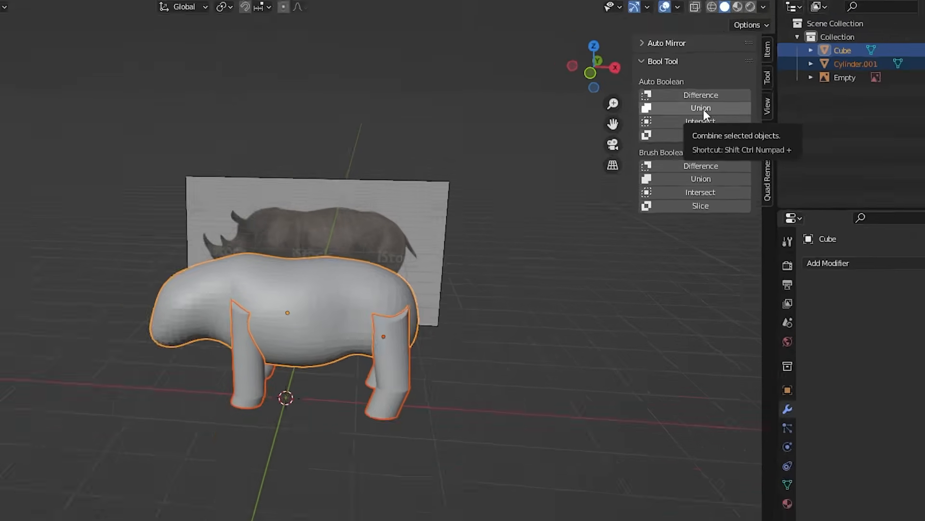
{"action": "left_click", "coordinate": [690, 119]}
{"action": "key", "text": "Tab"}
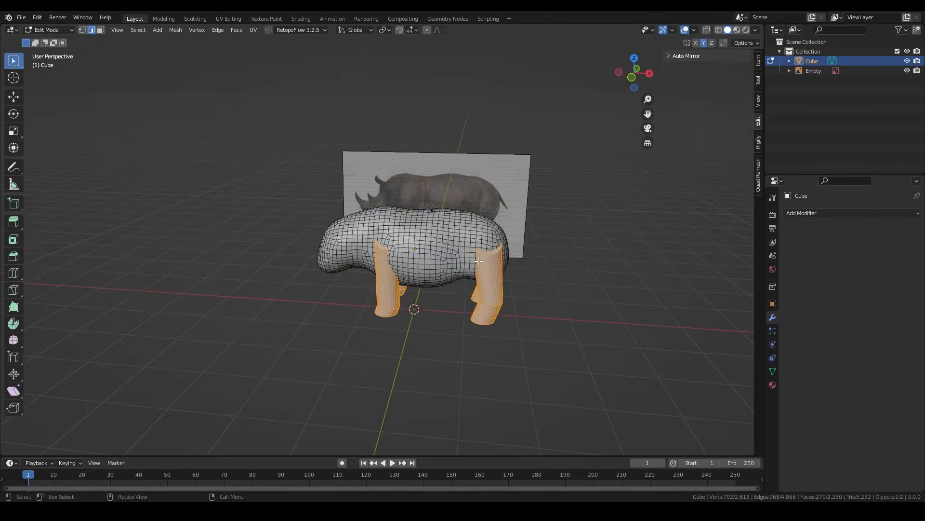
{"action": "middle_click_drag", "start_coordinate": [521, 250], "coordinate": [437, 245]}
{"action": "scroll", "coordinate": [436, 246], "scroll_direction": "up", "scroll_amount": 3}
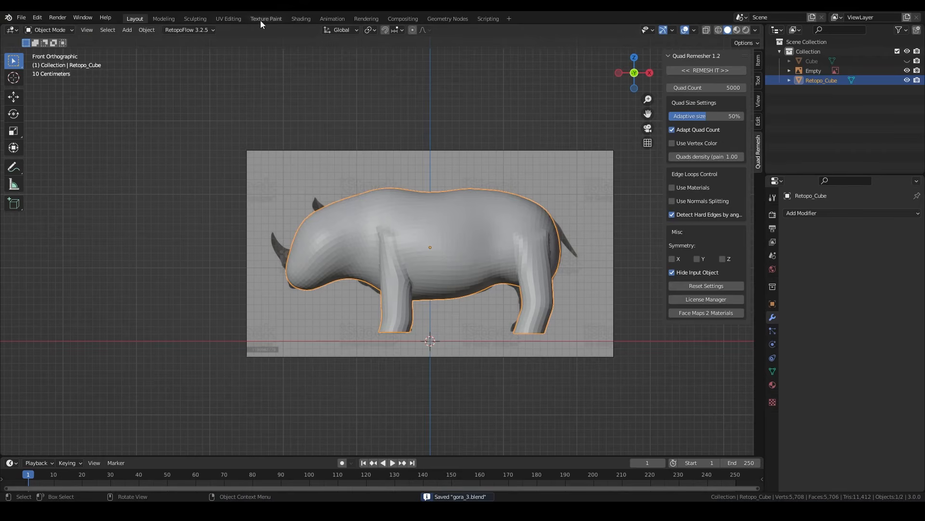
- Switch to the Sculpting workspace and pull the rump backward using the Grab brush with a 91 px radius
{"action": "left_click", "coordinate": [195, 18]}
{"action": "middle_click_drag", "start_coordinate": [510, 310], "coordinate": [422, 256], "text": "shift"}
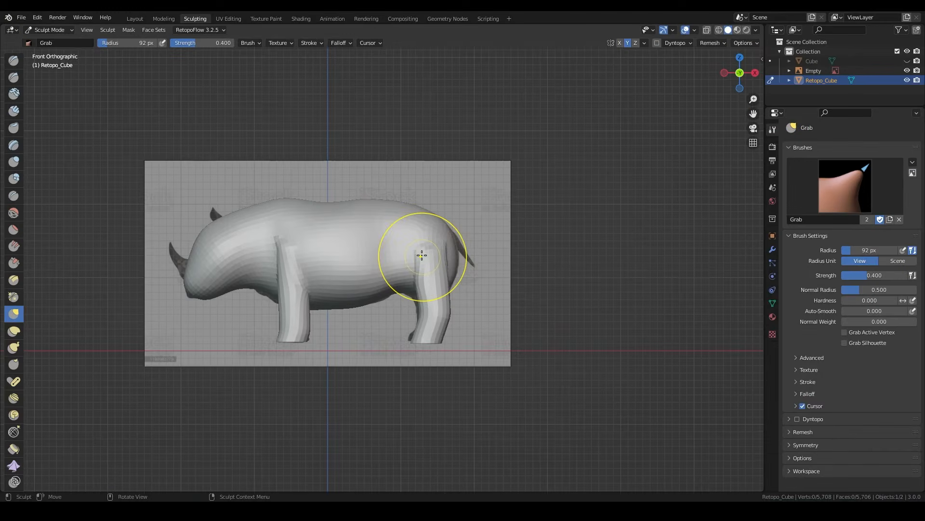
{"action": "key", "text": "f"}
{"action": "left_click", "coordinate": [394, 261]}
{"action": "key", "text": "f"}
{"action": "left_click", "coordinate": [511, 270]}
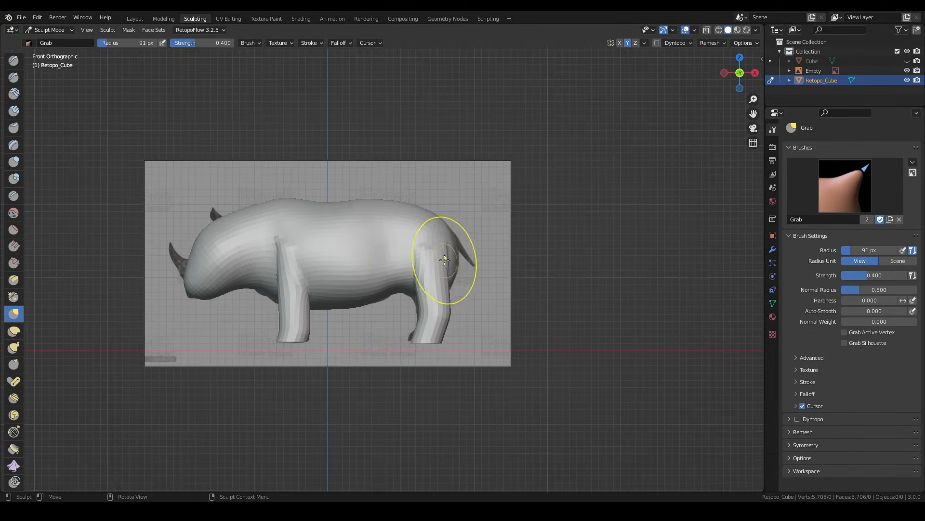
{"action": "left_click_drag", "start_coordinate": [444, 259], "coordinate": [456, 266]}
- Reshape the upper hind legs with the Grab brush at a 54 px radius
{"action": "mouse_move", "coordinate": [477, 271]}
{"action": "middle_mouse_down"}
{"action": "mouse_move", "coordinate": [409, 271]}
{"action": "mouse_move", "coordinate": [420, 308]}
{"action": "mouse_move", "coordinate": [386, 280]}
{"action": "middle_mouse_up"}
{"action": "key", "text": "f"}
{"action": "left_click", "coordinate": [381, 280]}
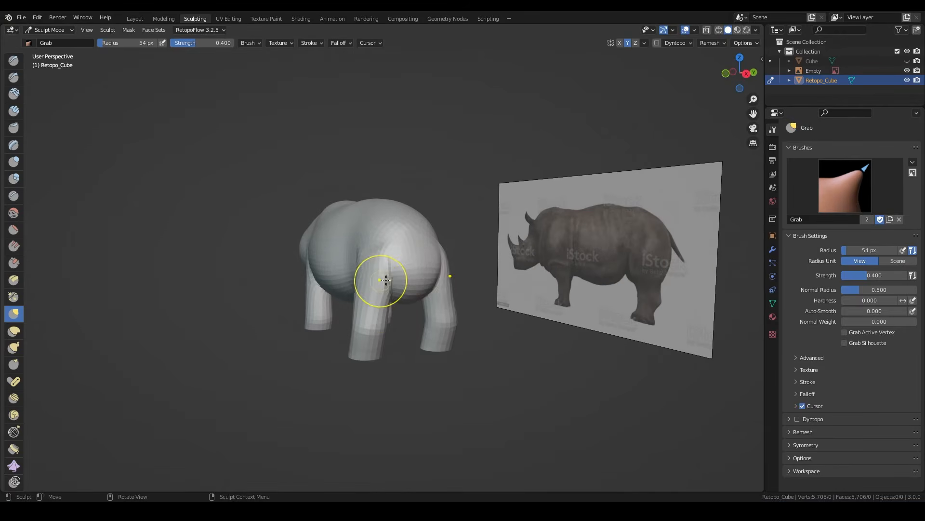
{"action": "left_click_drag", "start_coordinate": [381, 281], "coordinate": [398, 288]}
{"action": "mouse_move", "coordinate": [400, 289]}
{"action": "middle_mouse_down"}
{"action": "mouse_move", "coordinate": [404, 307]}
{"action": "mouse_move", "coordinate": [387, 306]}
{"action": "middle_mouse_up"}
{"action": "left_click_drag", "start_coordinate": [388, 307], "coordinate": [400, 308]}
{"action": "middle_click_drag", "start_coordinate": [399, 307], "coordinate": [390, 294]}
- Carve a crease between the hind legs below the rump with the Draw Sharp brush at a 32 px radius
{"action": "left_click", "coordinate": [14, 62]}
{"action": "left_click", "coordinate": [13, 77]}
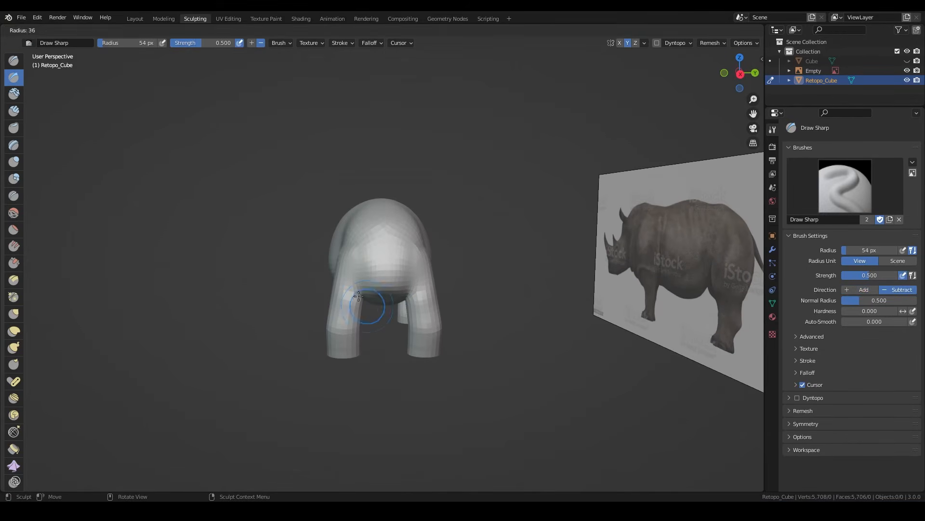
{"action": "mouse_move", "coordinate": [385, 255]}
{"action": "middle_mouse_down"}
{"action": "mouse_move", "coordinate": [386, 245]}
{"action": "mouse_move", "coordinate": [434, 304]}
{"action": "mouse_move", "coordinate": [387, 302]}
{"action": "middle_mouse_up"}
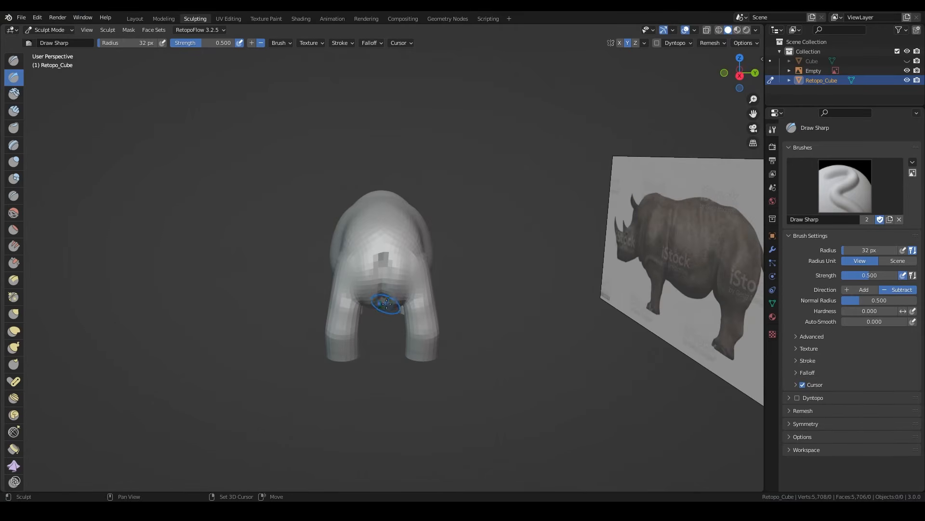
- Build up muscle volume on the upper hind leg with the Draw brush at a 32 px radius and 0.381 strength
{"action": "left_click", "coordinate": [13, 60]}
{"action": "mouse_move", "coordinate": [367, 269]}
{"action": "middle_mouse_down"}
{"action": "mouse_move", "coordinate": [434, 281]}
{"action": "mouse_move", "coordinate": [391, 284]}
{"action": "mouse_move", "coordinate": [391, 258]}
{"action": "mouse_move", "coordinate": [340, 274]}
{"action": "mouse_move", "coordinate": [450, 268]}
{"action": "mouse_move", "coordinate": [460, 281]}
{"action": "middle_mouse_up"}
{"action": "key", "text": "KP_1"}
{"action": "left_click_drag", "start_coordinate": [441, 260], "coordinate": [429, 284]}
{"action": "mouse_move", "coordinate": [416, 274]}
{"action": "middle_mouse_down"}
{"action": "mouse_move", "coordinate": [433, 291]}
{"action": "mouse_move", "coordinate": [407, 252]}
{"action": "middle_mouse_up"}
{"action": "key", "text": "KP_1"}
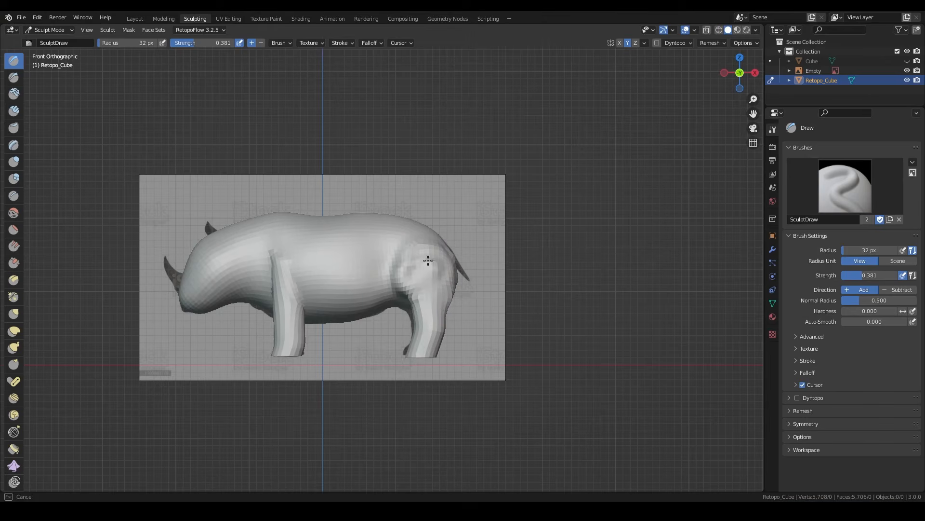
{"action": "left_click_drag", "start_coordinate": [428, 261], "coordinate": [431, 275]}
- Enlarge the Draw brush radius to 72 px and add volume to the thigh and the top of the front leg
{"action": "mouse_move", "coordinate": [484, 288]}
{"action": "middle_mouse_down"}
{"action": "mouse_move", "coordinate": [554, 302]}
{"action": "mouse_move", "coordinate": [502, 309]}
{"action": "mouse_move", "coordinate": [497, 291]}
{"action": "middle_mouse_up"}
{"action": "key", "text": "f"}
{"action": "left_click", "coordinate": [437, 276]}
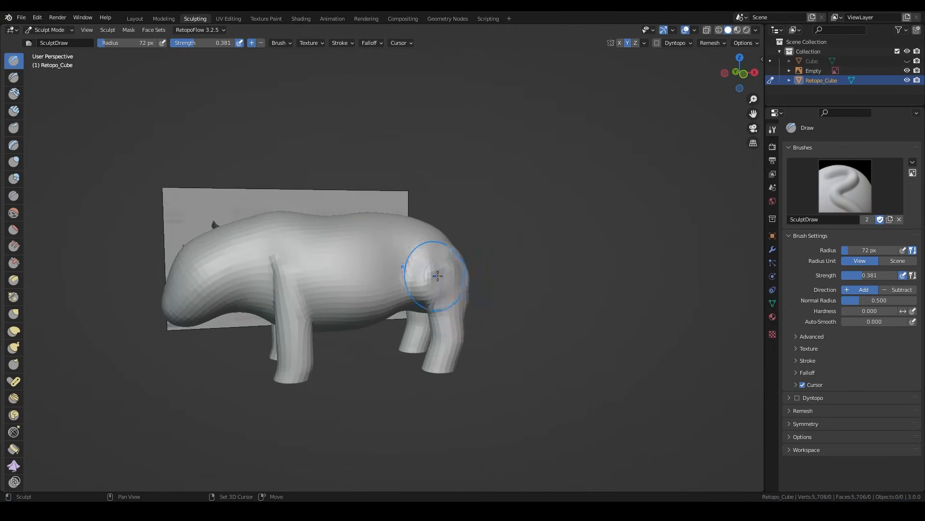
{"action": "mouse_move", "coordinate": [437, 276]}
{"action": "middle_mouse_down"}
{"action": "mouse_move", "coordinate": [383, 330]}
{"action": "mouse_move", "coordinate": [444, 269]}
{"action": "mouse_move", "coordinate": [509, 313]}
{"action": "mouse_move", "coordinate": [479, 287]}
{"action": "mouse_move", "coordinate": [546, 305]}
{"action": "middle_mouse_up"}
{"action": "key", "text": "KP_1"}
{"action": "key", "text": "Tab"}
{"action": "key", "text": "Tab"}
{"action": "middle_click_drag", "start_coordinate": [449, 305], "coordinate": [476, 313], "text": "shift"}
{"action": "left_click_drag", "start_coordinate": [389, 281], "coordinate": [390, 276]}
- Pull the back above the front legs upward with the Grab brush
{"action": "key", "text": "g"}
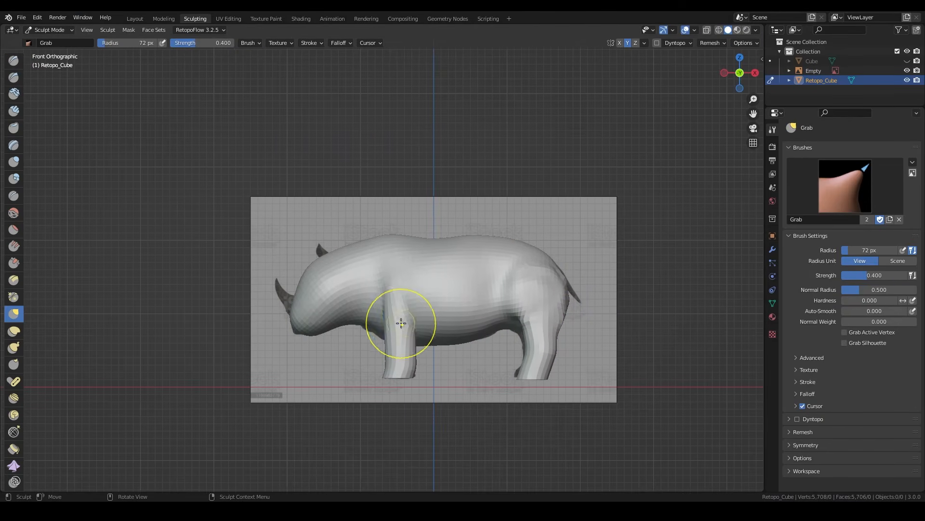
{"action": "middle_click_drag", "start_coordinate": [410, 326], "coordinate": [437, 294]}
{"action": "key", "text": "KP_1"}
{"action": "key", "text": "f"}
{"action": "left_click_drag", "start_coordinate": [409, 240], "coordinate": [408, 221]}
- Hide the Empty reference image and rework the body's contour with a resized brush
{"action": "left_click", "coordinate": [908, 71]}
{"action": "key", "text": "f"}
{"action": "left_click_drag", "start_coordinate": [324, 243], "coordinate": [321, 249]}
{"action": "mouse_move", "coordinate": [320, 248]}
{"action": "middle_mouse_down"}
{"action": "mouse_move", "coordinate": [398, 320]}
{"action": "mouse_move", "coordinate": [419, 324]}
{"action": "mouse_move", "coordinate": [363, 314]}
{"action": "middle_mouse_up"}
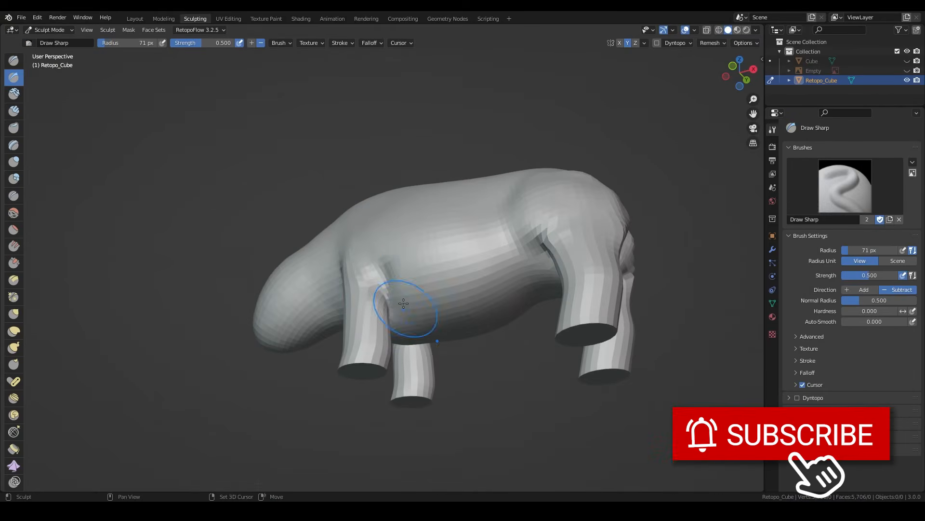
- Carve the crease between the front legs and chest with the Draw Sharp brush at a 36 px radius and 0.411 strength
{"action": "mouse_move", "coordinate": [404, 303]}
{"action": "middle_mouse_down"}
{"action": "mouse_move", "coordinate": [384, 326]}
{"action": "mouse_move", "coordinate": [455, 330]}
{"action": "mouse_move", "coordinate": [377, 281]}
{"action": "mouse_move", "coordinate": [371, 229]}
{"action": "middle_mouse_up"}
{"action": "key", "text": "x"}
{"action": "left_click", "coordinate": [14, 78]}
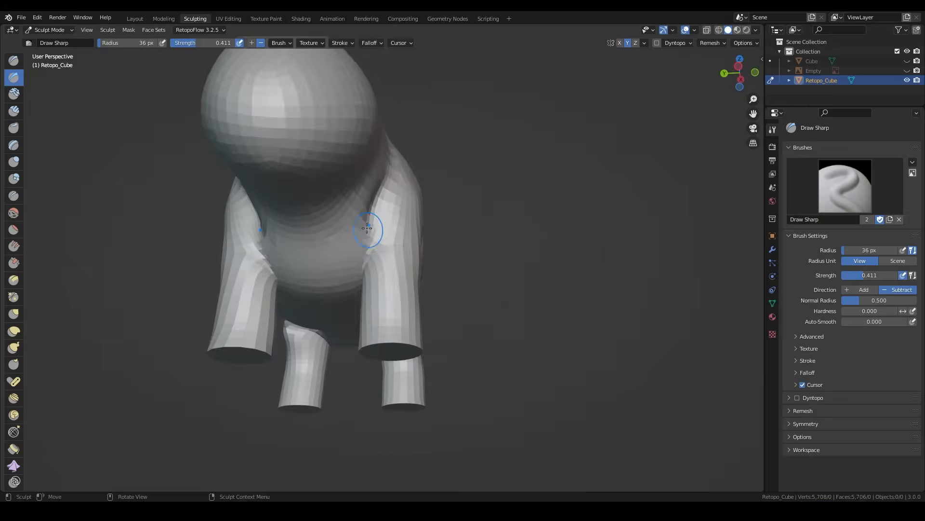
{"action": "left_click_drag", "start_coordinate": [371, 230], "coordinate": [376, 215]}
{"action": "mouse_move", "coordinate": [371, 229]}
{"action": "middle_mouse_down"}
{"action": "mouse_move", "coordinate": [386, 159]}
{"action": "mouse_move", "coordinate": [360, 250]}
{"action": "mouse_move", "coordinate": [424, 256]}
{"action": "mouse_move", "coordinate": [453, 241]}
{"action": "mouse_move", "coordinate": [434, 260]}
{"action": "mouse_move", "coordinate": [472, 275]}
{"action": "mouse_move", "coordinate": [414, 233]}
{"action": "mouse_move", "coordinate": [432, 273]}
{"action": "mouse_move", "coordinate": [380, 308]}
{"action": "mouse_move", "coordinate": [502, 316]}
{"action": "mouse_move", "coordinate": [448, 338]}
{"action": "mouse_move", "coordinate": [399, 305]}
{"action": "mouse_move", "coordinate": [502, 305]}
{"action": "middle_mouse_up"}
{"action": "key", "text": "x"}
- Refine the side silhouette around the front legs and belly with the Grab brush
{"action": "scroll", "coordinate": [431, 272], "scroll_direction": "down", "scroll_amount": 5}
{"action": "scroll", "coordinate": [432, 273], "scroll_direction": "up", "scroll_amount": 5}
{"action": "key", "text": "KP_1"}
{"action": "key", "text": "g"}
{"action": "key", "text": "KP_1"}
{"action": "key", "text": "f"}
{"action": "left_click_drag", "start_coordinate": [318, 316], "coordinate": [318, 310]}
{"action": "middle_click_drag", "start_coordinate": [319, 310], "coordinate": [450, 295]}
- Shape the shoulder hump and back contour with the Grab brush at a 109 px radius
{"action": "key", "text": "KP_1"}
{"action": "scroll", "coordinate": [450, 295], "scroll_direction": "down", "scroll_amount": 2}
{"action": "key", "text": "KP_1"}
{"action": "scroll", "coordinate": [451, 295], "scroll_direction": "down", "scroll_amount": 3}
{"action": "key", "text": "f"}
{"action": "left_click", "coordinate": [465, 193]}
{"action": "middle_click_drag", "start_coordinate": [465, 193], "coordinate": [519, 204]}
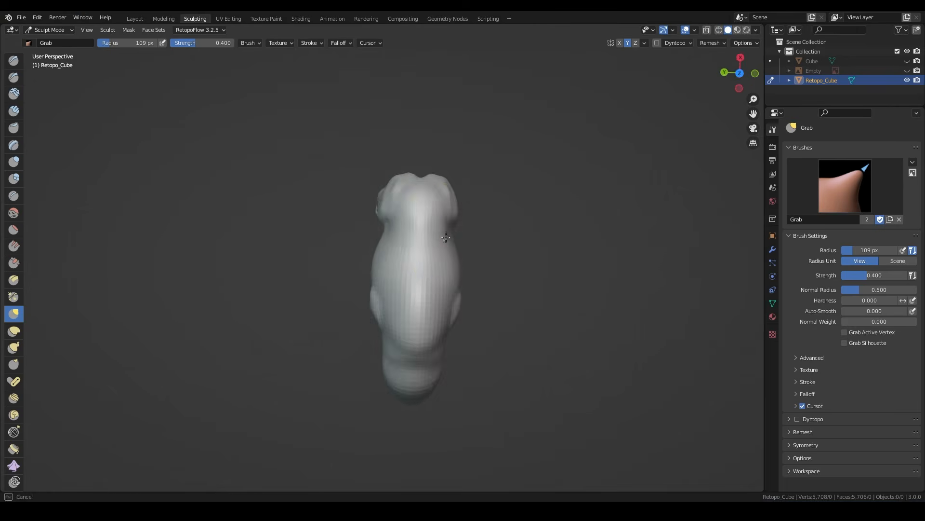
- Resize the Grab brush and adjust the width of the rhino's flanks as seen from above
{"action": "key", "text": "f"}
{"action": "left_click", "coordinate": [429, 237]}
{"action": "middle_click_drag", "start_coordinate": [429, 237], "coordinate": [376, 193]}
{"action": "mouse_move", "coordinate": [453, 337]}
{"action": "middle_mouse_down"}
{"action": "mouse_move", "coordinate": [431, 299]}
{"action": "mouse_move", "coordinate": [355, 286]}
{"action": "mouse_move", "coordinate": [392, 287]}
{"action": "mouse_move", "coordinate": [291, 295]}
{"action": "mouse_move", "coordinate": [382, 333]}
{"action": "mouse_move", "coordinate": [515, 317]}
{"action": "mouse_move", "coordinate": [424, 347]}
{"action": "mouse_move", "coordinate": [405, 290]}
{"action": "mouse_move", "coordinate": [366, 231]}
{"action": "mouse_move", "coordinate": [306, 414]}
{"action": "mouse_move", "coordinate": [357, 268]}
{"action": "middle_mouse_up"}
{"action": "scroll", "coordinate": [432, 299], "scroll_direction": "up", "scroll_amount": 3}
{"action": "scroll", "coordinate": [514, 317], "scroll_direction": "down", "scroll_amount": 3}
- Deepen the creases where the legs meet the body with the Draw Sharp brush at a 41 px radius
{"action": "left_click", "coordinate": [13, 77]}
{"action": "scroll", "coordinate": [405, 289], "scroll_direction": "up", "scroll_amount": 5}
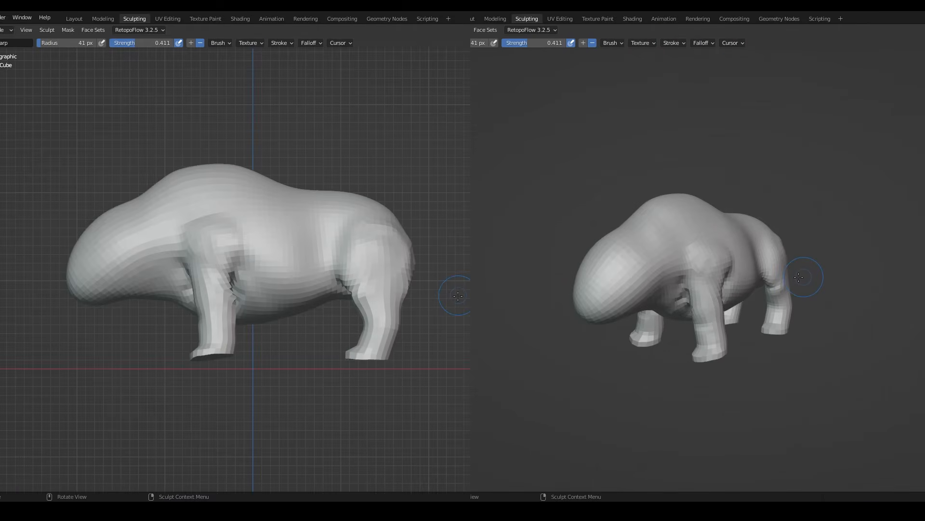